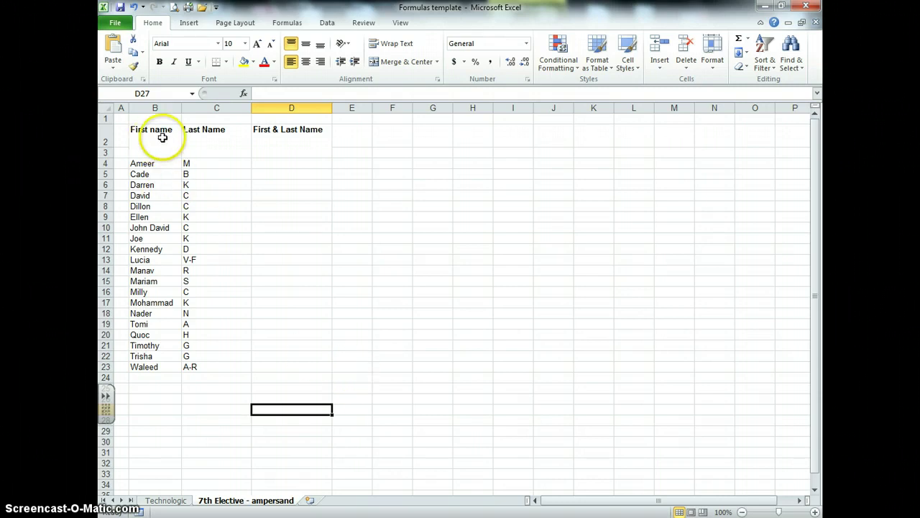
Step: Give the name table B2:D23 a thick purple outline and thick purple vertical lines between its columns
{"action": "left_click", "coordinate": [135, 133]}
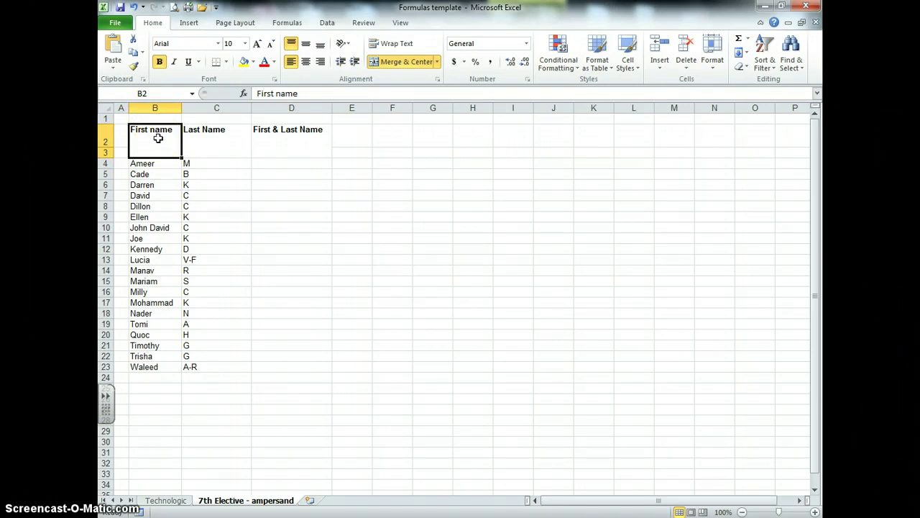
{"action": "left_click", "coordinate": [294, 369], "text": "shift"}
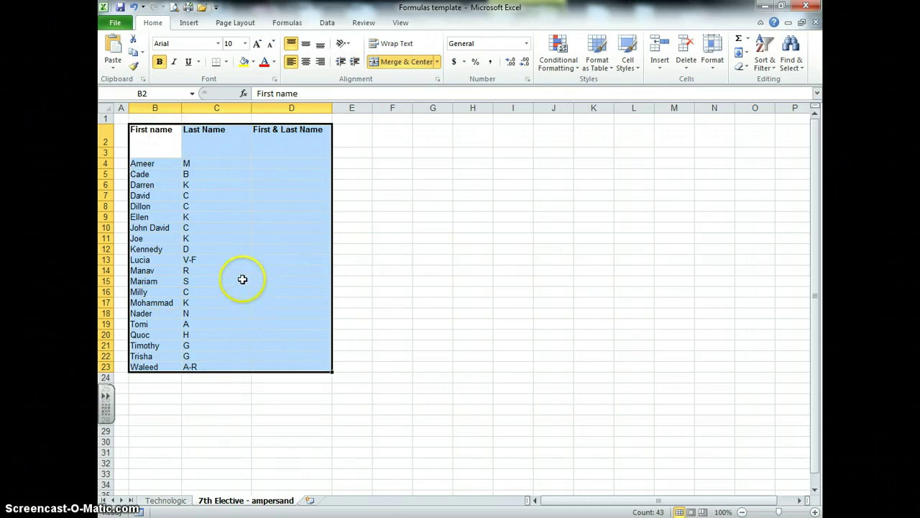
{"action": "right_click", "coordinate": [229, 197]}
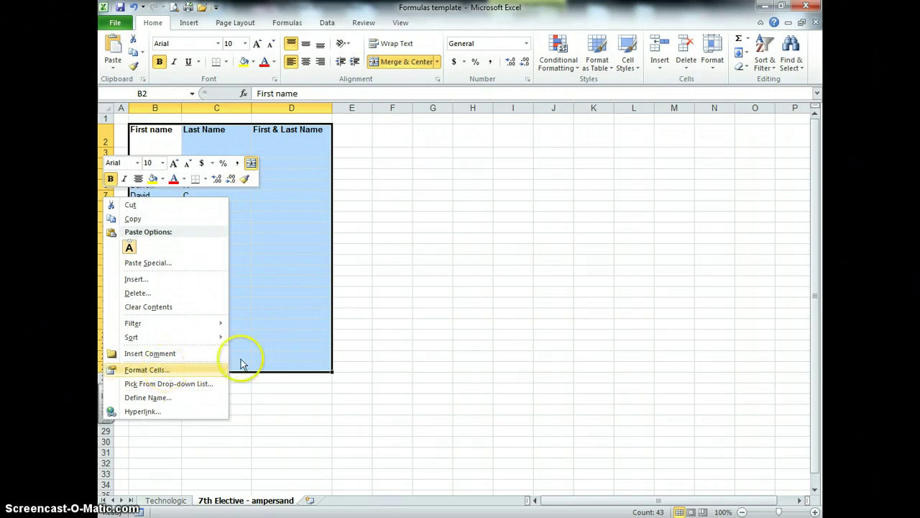
{"action": "left_click", "coordinate": [713, 64]}
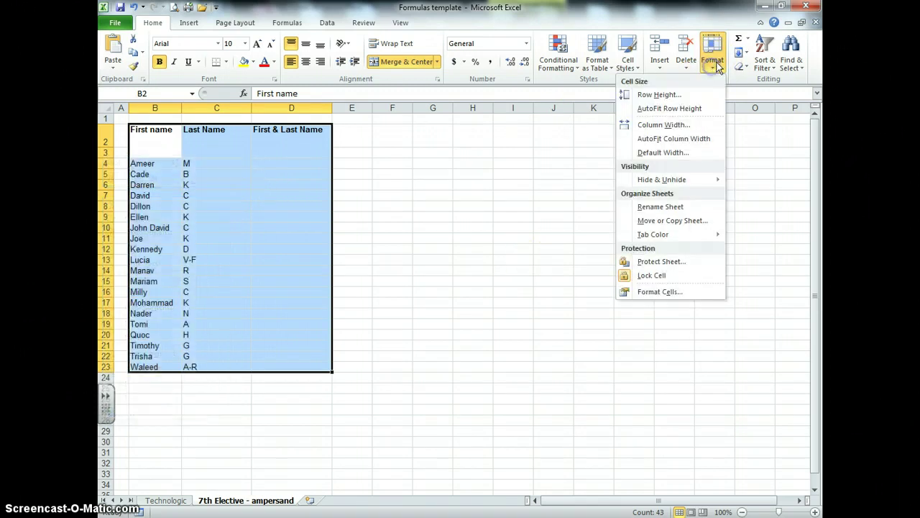
{"action": "left_click", "coordinate": [658, 292]}
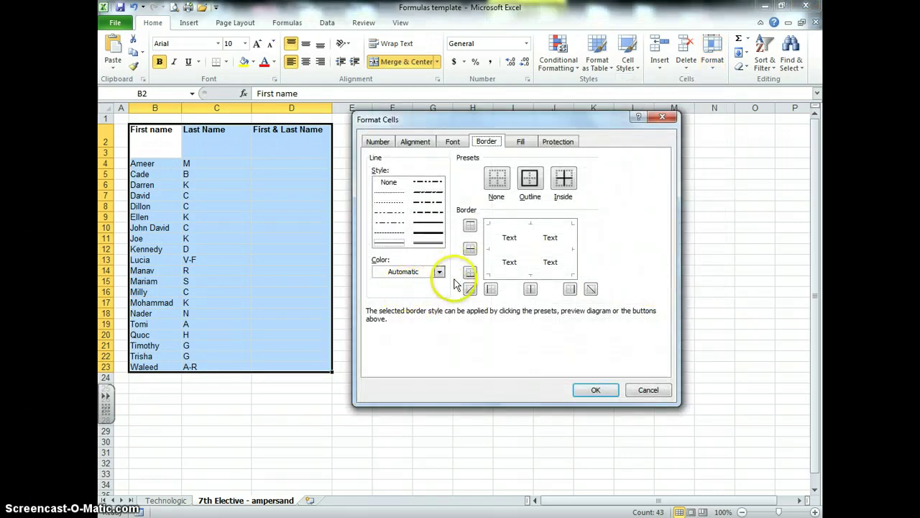
{"action": "left_click", "coordinate": [402, 276]}
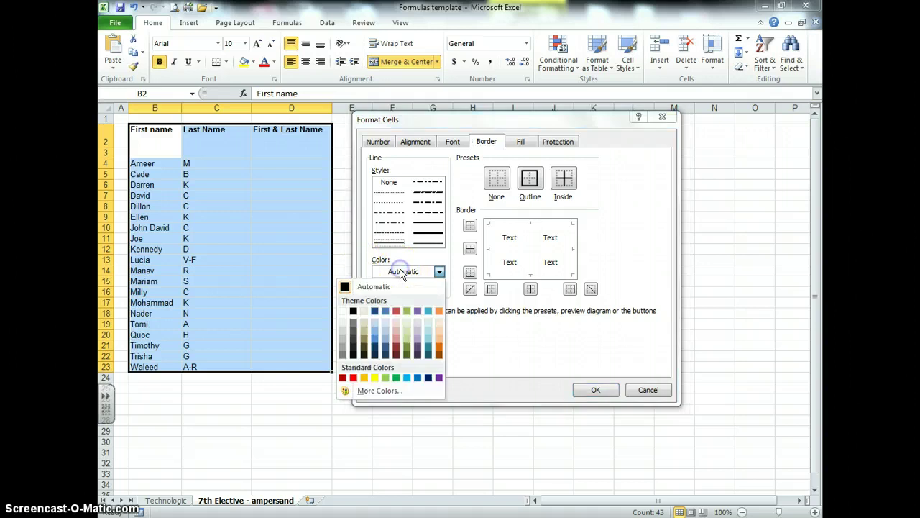
{"action": "left_click", "coordinate": [439, 377]}
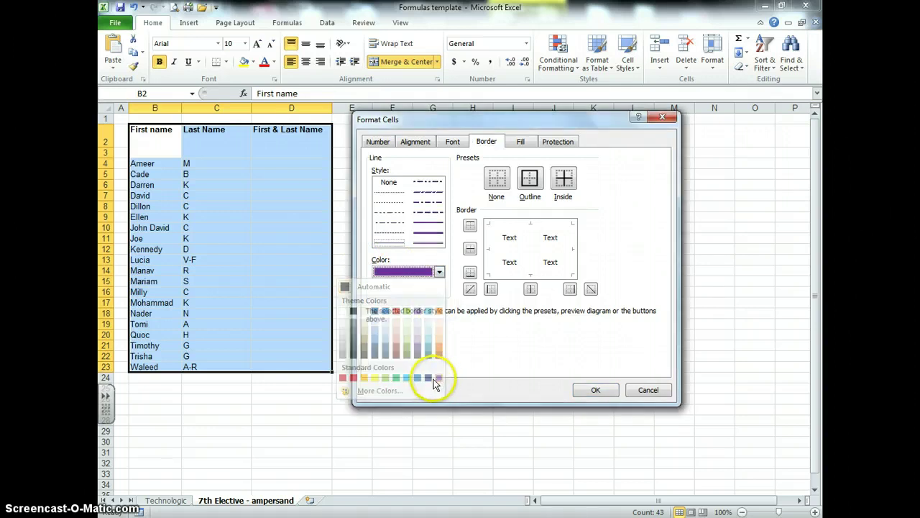
{"action": "left_click", "coordinate": [429, 235]}
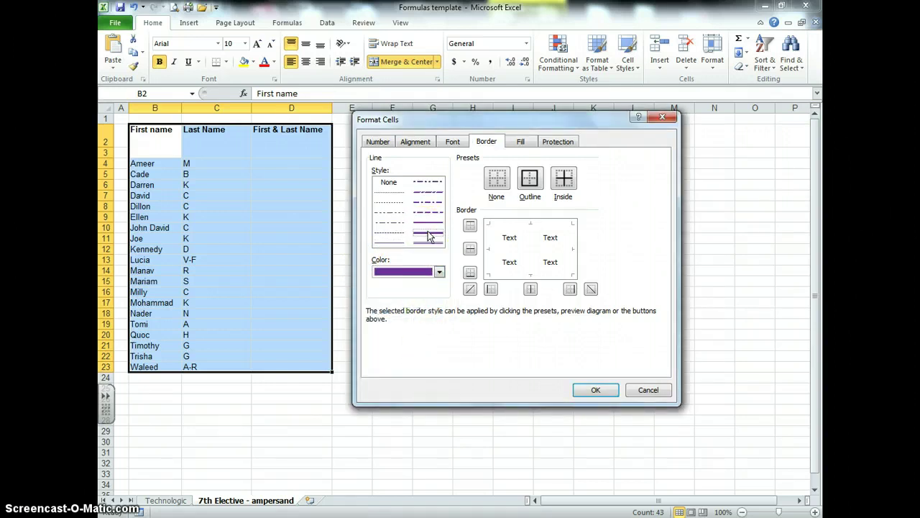
{"action": "left_click", "coordinate": [532, 182]}
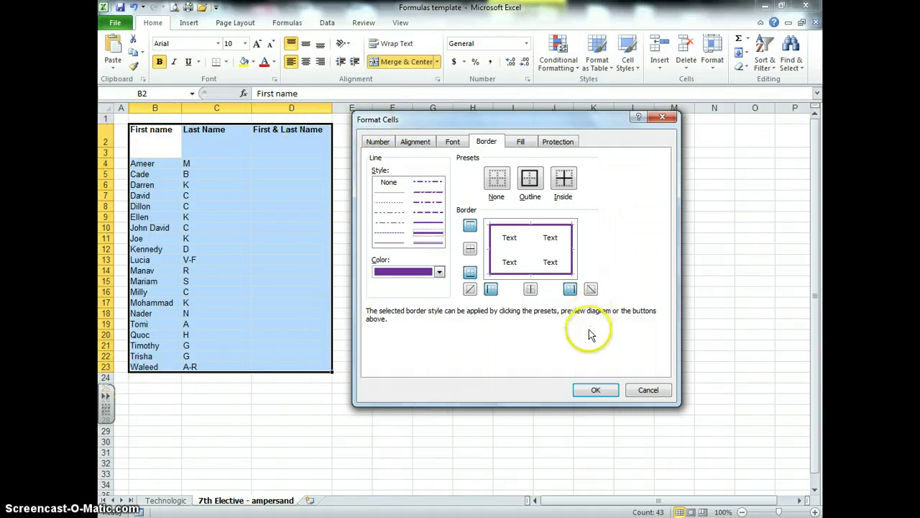
{"action": "left_click", "coordinate": [531, 289]}
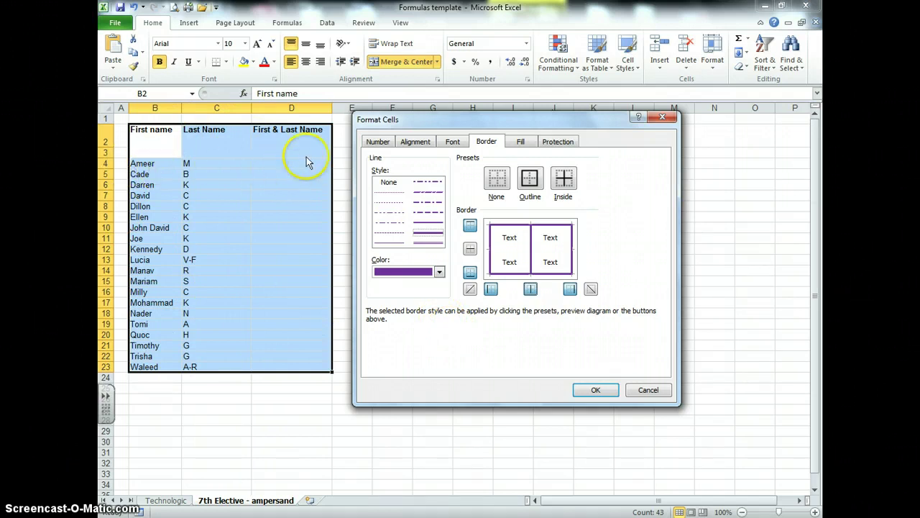
Step: Add thin purple horizontal lines between the rows of the name table and apply the borders
{"action": "left_click", "coordinate": [387, 246]}
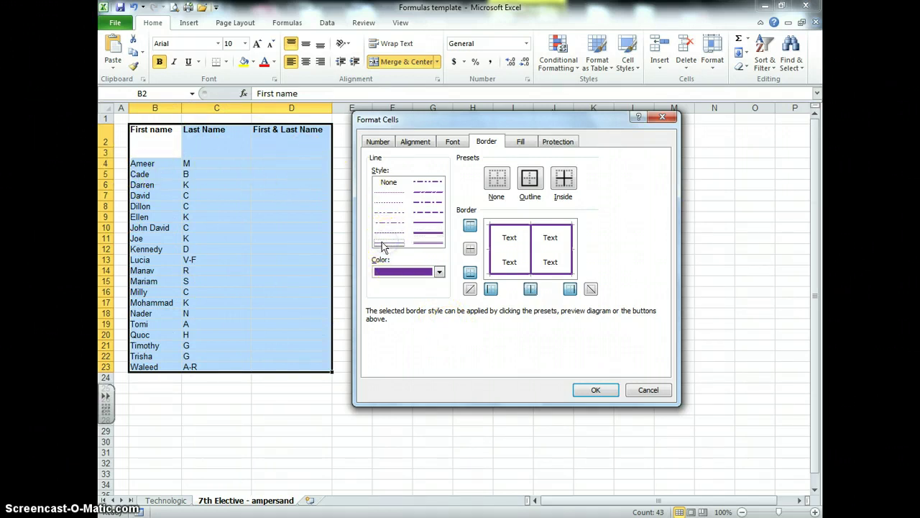
{"action": "left_click", "coordinate": [471, 251]}
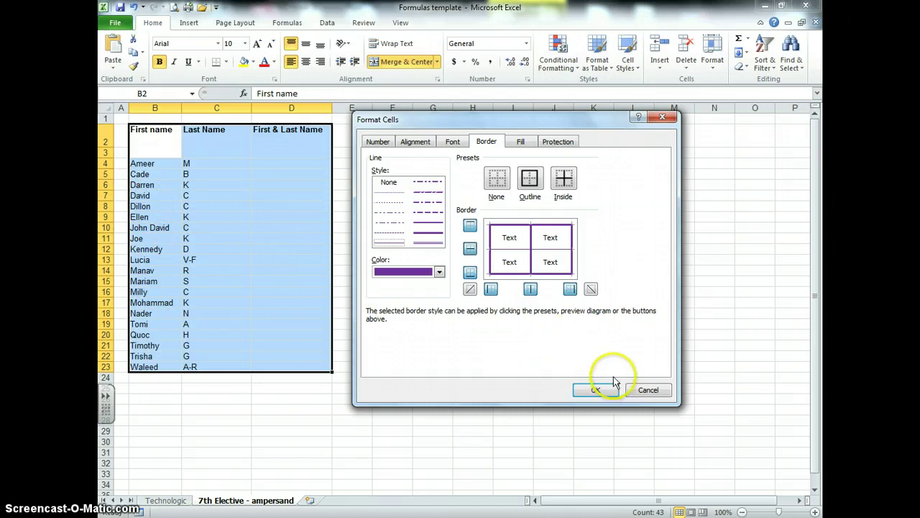
{"action": "left_click", "coordinate": [594, 390]}
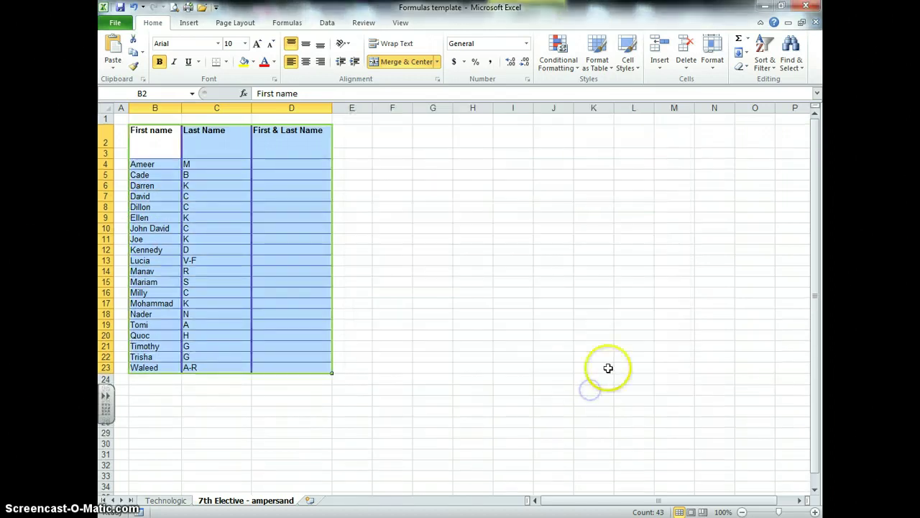
{"action": "left_click", "coordinate": [467, 303]}
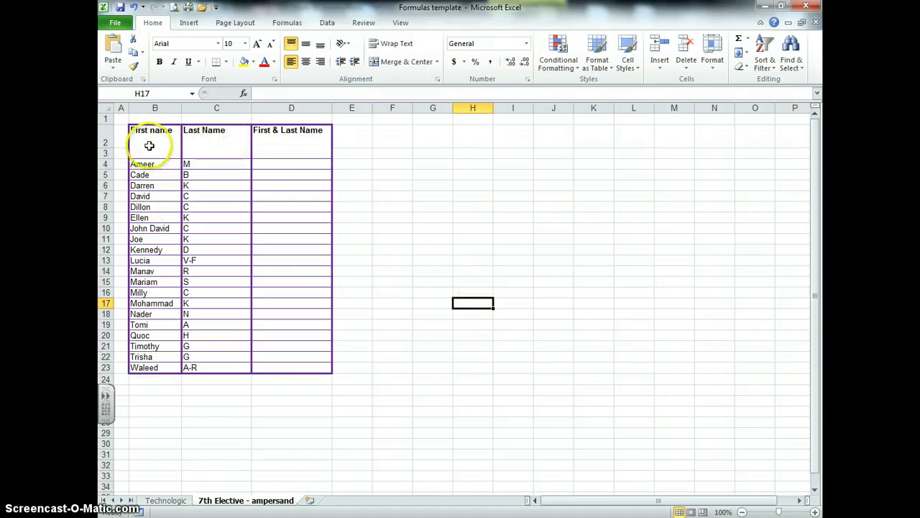
Step: Apply a thick purple bottom border to the header cells B2:D3
{"action": "left_click_drag", "start_coordinate": [148, 139], "coordinate": [263, 143]}
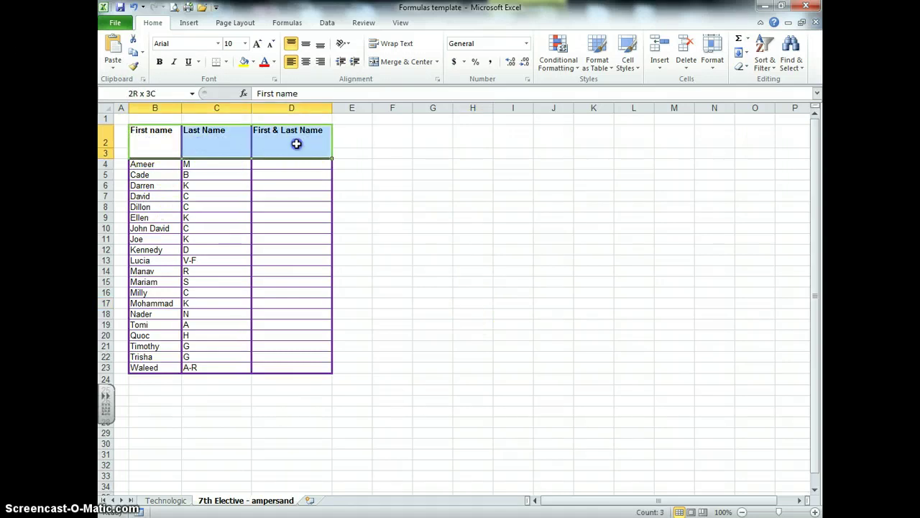
{"action": "right_click", "coordinate": [287, 147]}
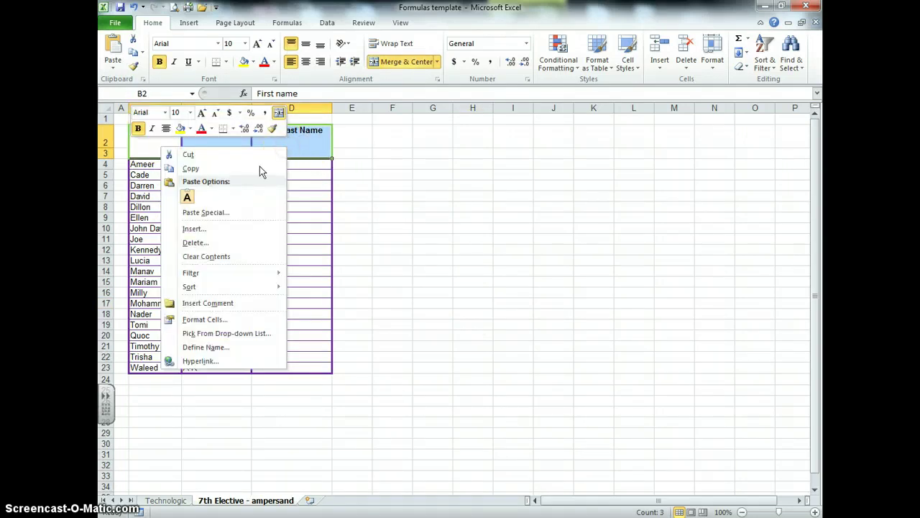
{"action": "left_click", "coordinate": [220, 319]}
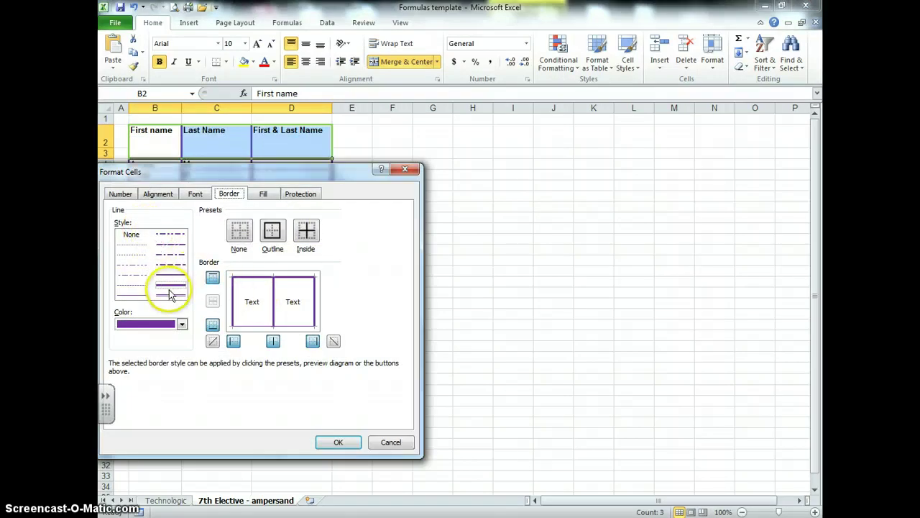
{"action": "left_click_drag", "start_coordinate": [324, 171], "coordinate": [675, 171]}
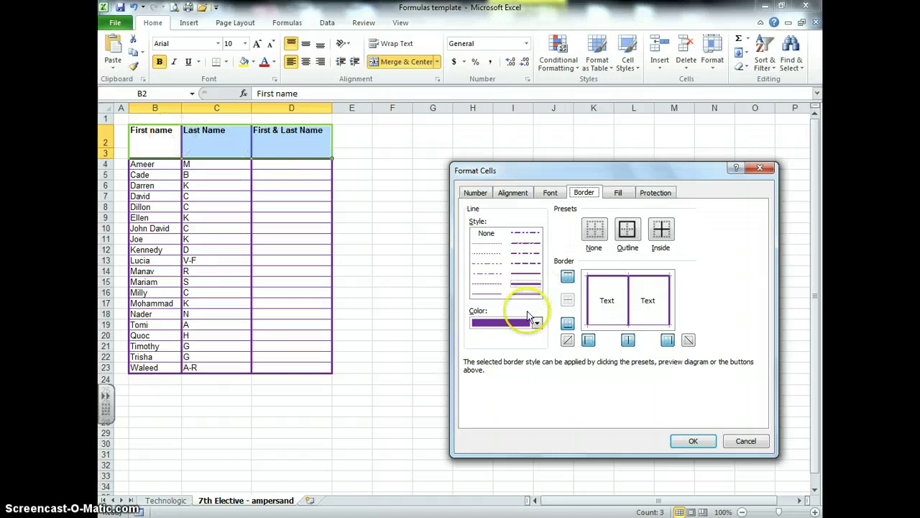
{"action": "left_click", "coordinate": [525, 286]}
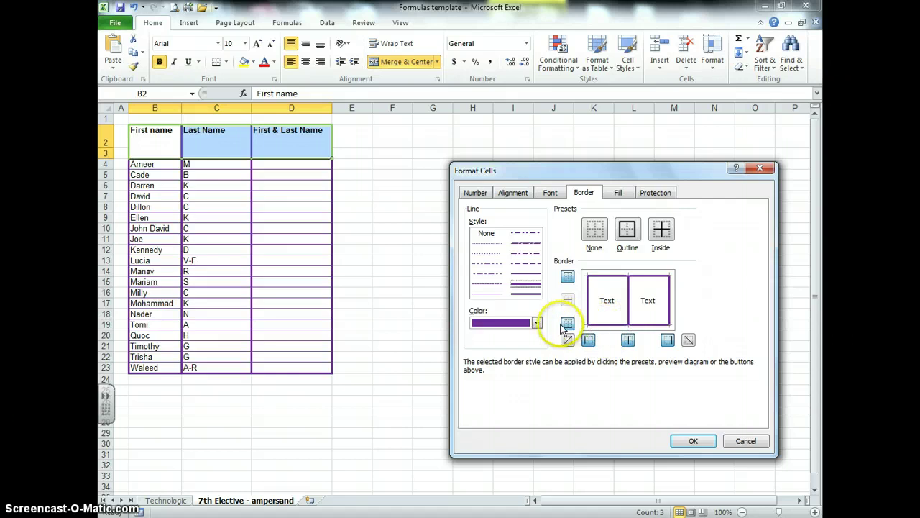
{"action": "left_click", "coordinate": [692, 443]}
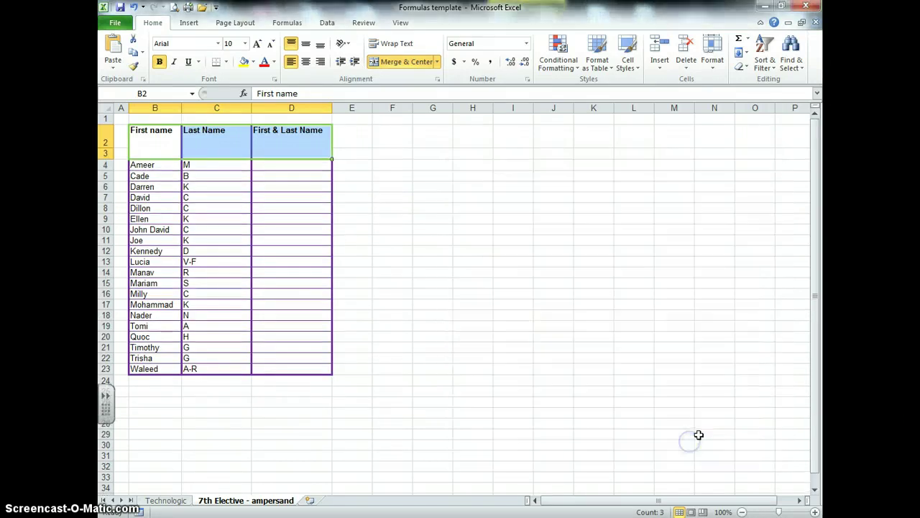
{"action": "left_click", "coordinate": [466, 308]}
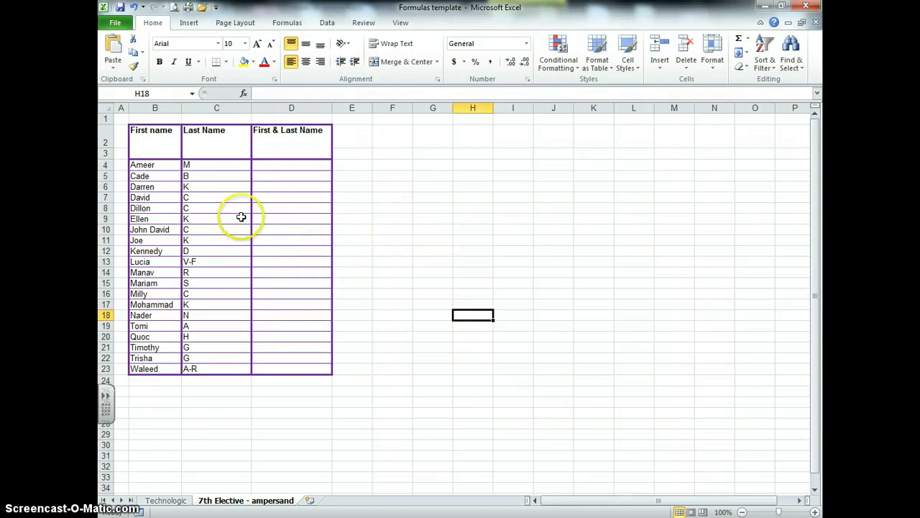
Step: Center the contents of the whole sheet both vertically and horizontally
{"action": "left_click", "coordinate": [104, 108]}
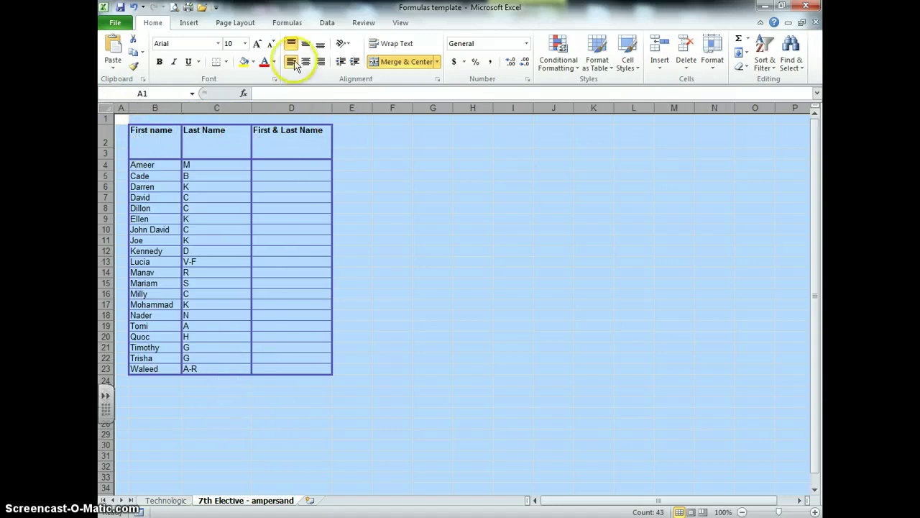
{"action": "left_click", "coordinate": [306, 45]}
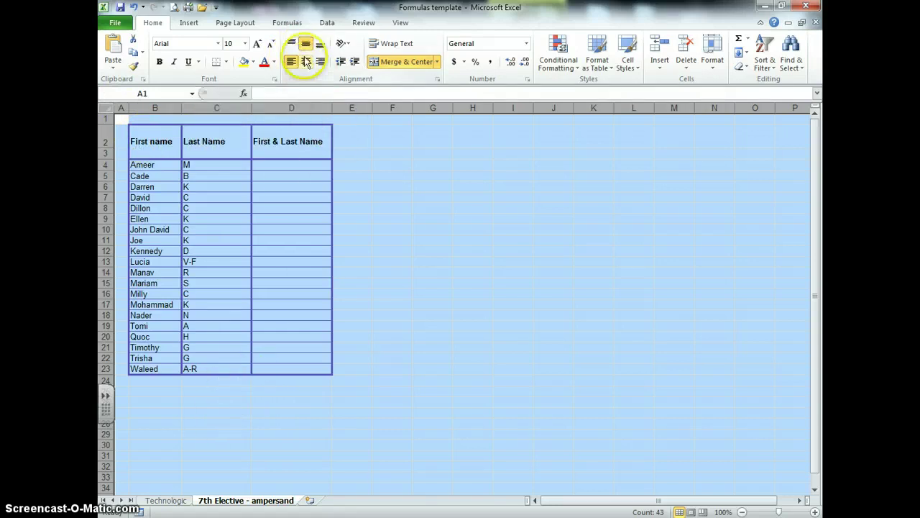
{"action": "left_click", "coordinate": [304, 60]}
{"action": "left_click", "coordinate": [432, 196]}
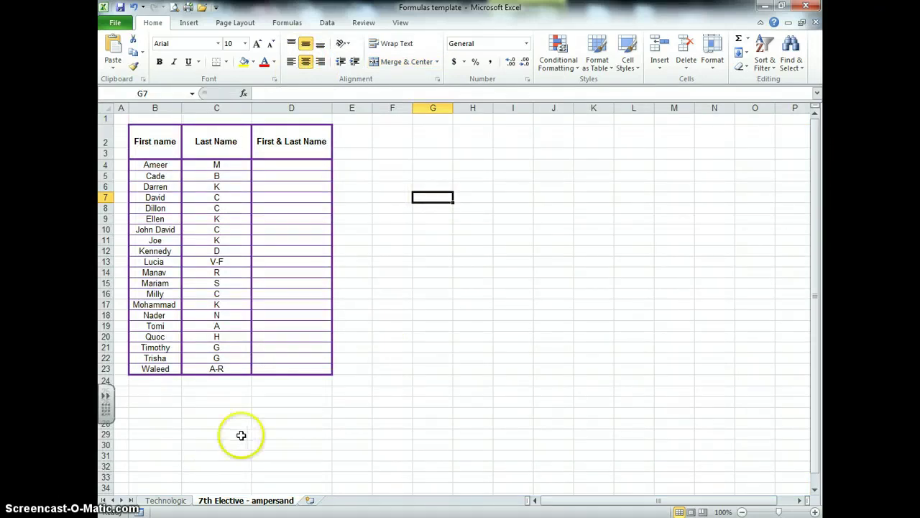
Step: On the Technologic sheet, fill the Week 1 heading across row 1 through Week 9 in J1
{"action": "left_click", "coordinate": [165, 500]}
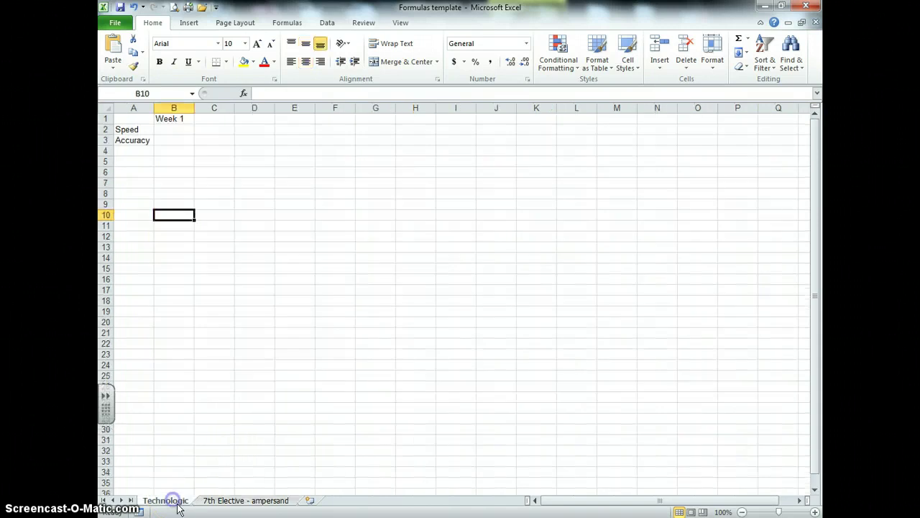
{"action": "left_click", "coordinate": [172, 119]}
{"action": "left_click_drag", "start_coordinate": [195, 123], "coordinate": [506, 119]}
{"action": "left_click", "coordinate": [213, 236]}
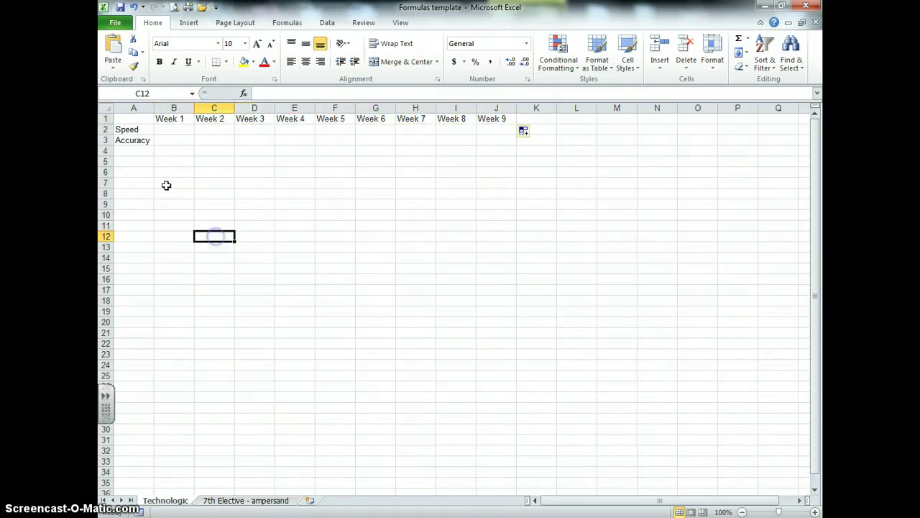
{"action": "left_click_drag", "start_coordinate": [173, 120], "coordinate": [471, 120]}
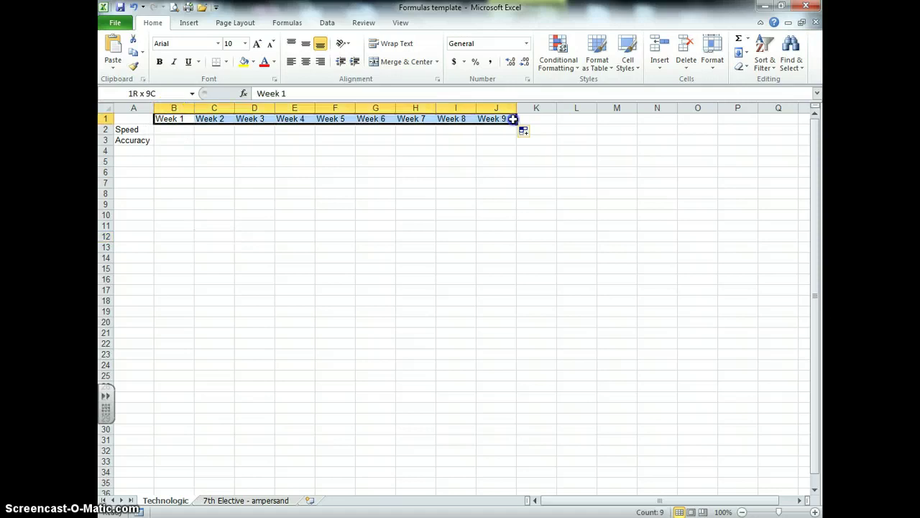
{"action": "left_click", "coordinate": [123, 129]}
{"action": "left_click_drag", "start_coordinate": [122, 119], "coordinate": [499, 137]}
{"action": "left_click_drag", "start_coordinate": [214, 333], "coordinate": [199, 324]}
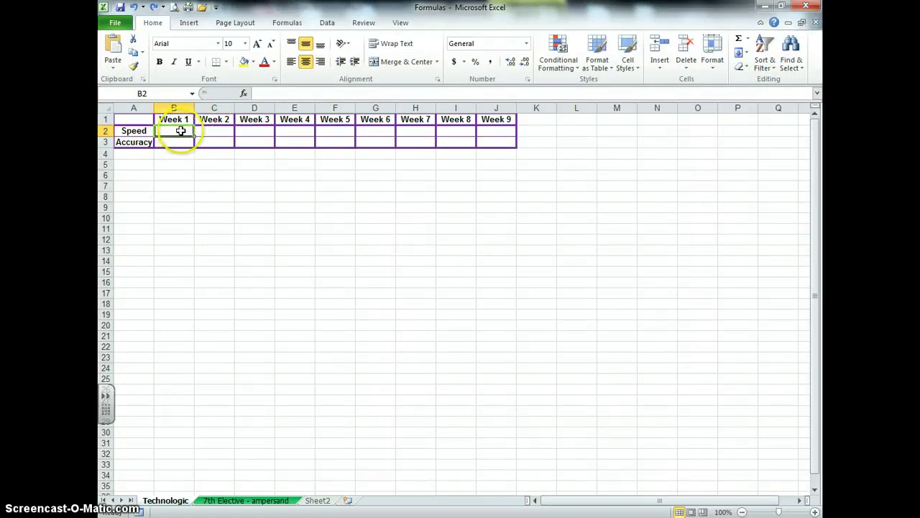
{"action": "left_click", "coordinate": [223, 130]}
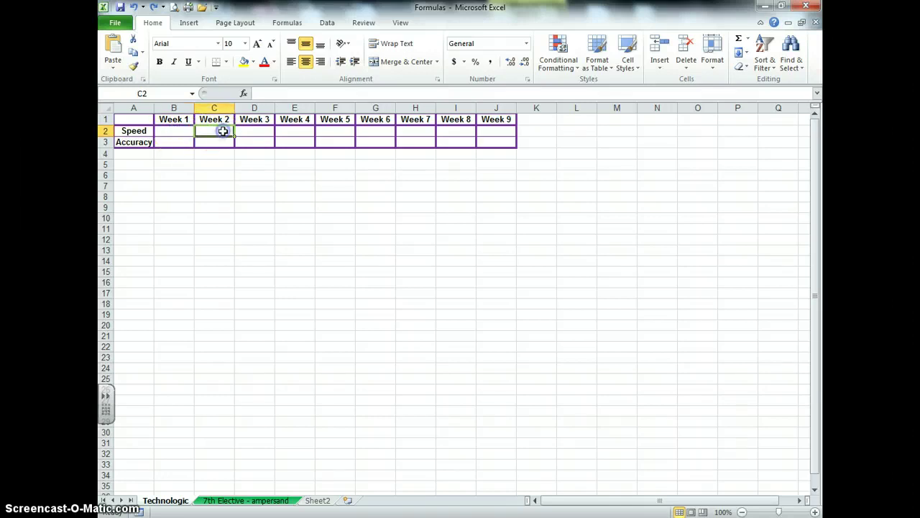
{"action": "left_click", "coordinate": [179, 129]}
{"action": "left_click", "coordinate": [245, 218]}
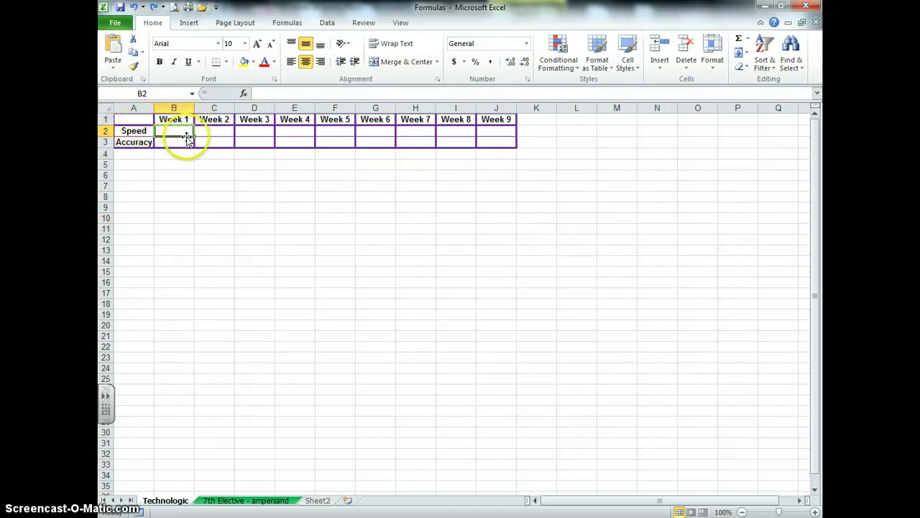
Step: Add a Greater Than conditional format to C2 comparing it with =$B$2, using Green Fill with Dark Green Text
{"action": "left_click", "coordinate": [225, 131]}
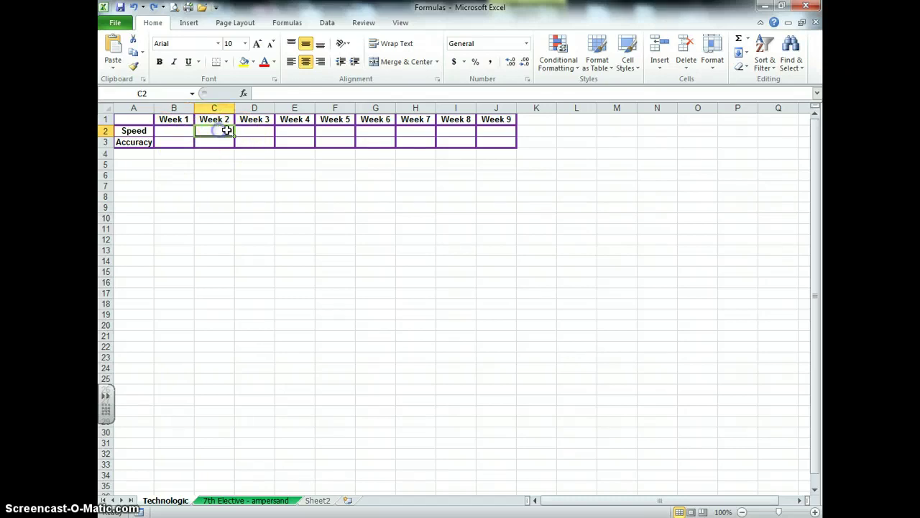
{"action": "left_click", "coordinate": [566, 68]}
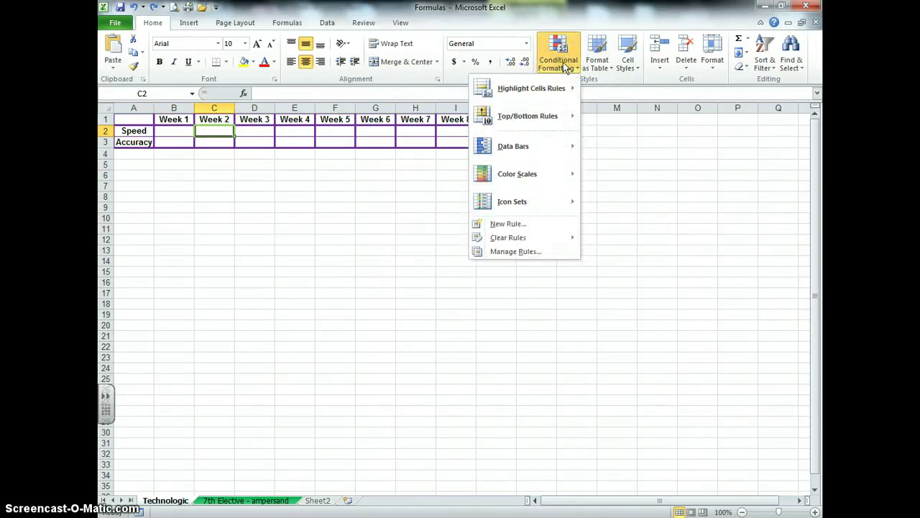
{"action": "left_click", "coordinate": [553, 91]}
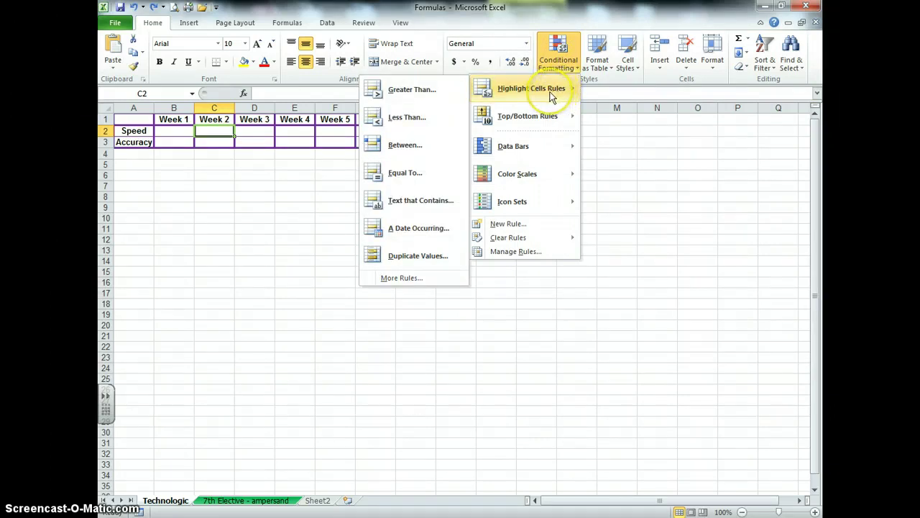
{"action": "left_click", "coordinate": [392, 92]}
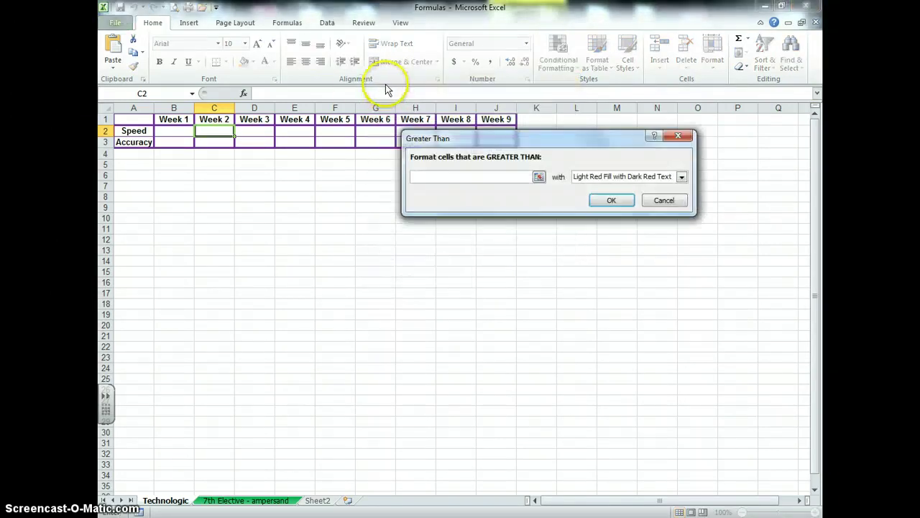
{"action": "left_click", "coordinate": [169, 131]}
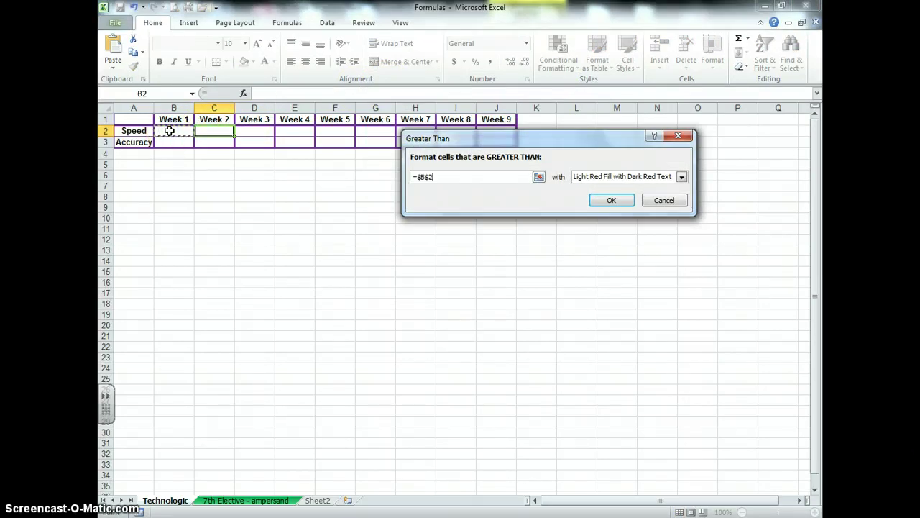
{"action": "left_click", "coordinate": [682, 177]}
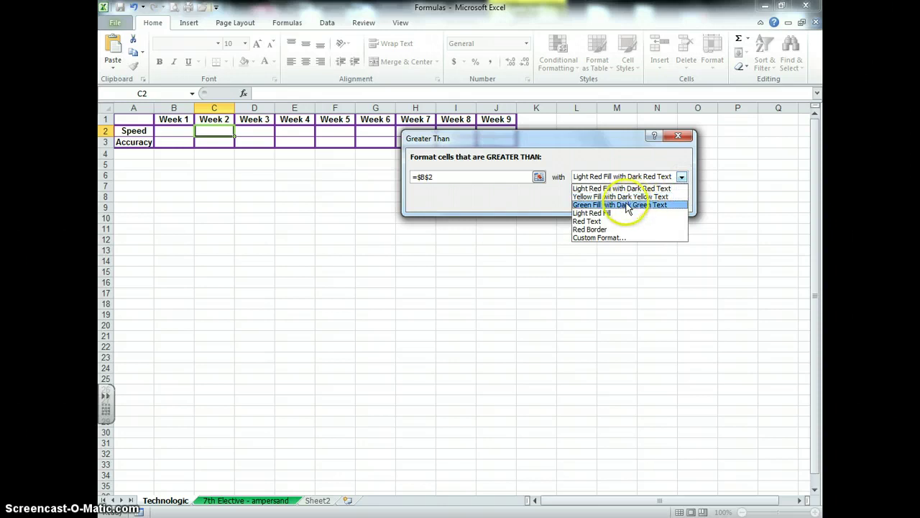
{"action": "left_click", "coordinate": [601, 238]}
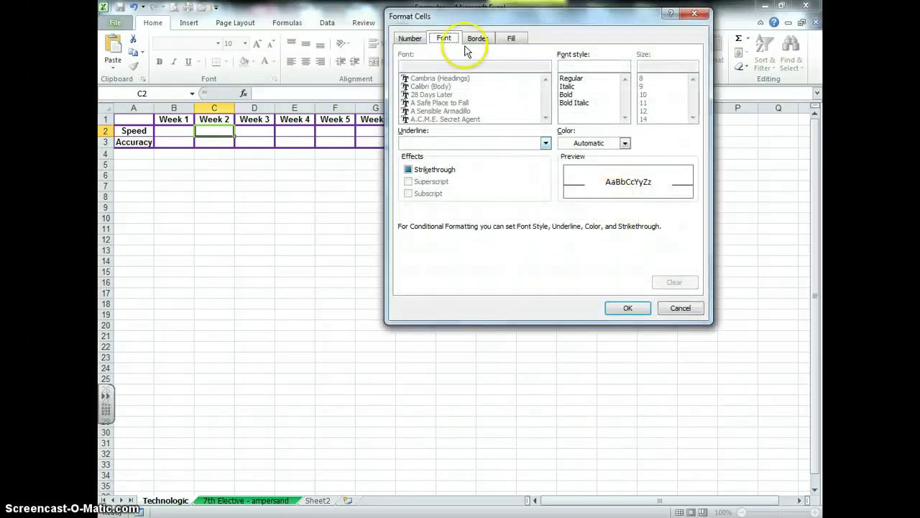
{"action": "left_click", "coordinate": [678, 309]}
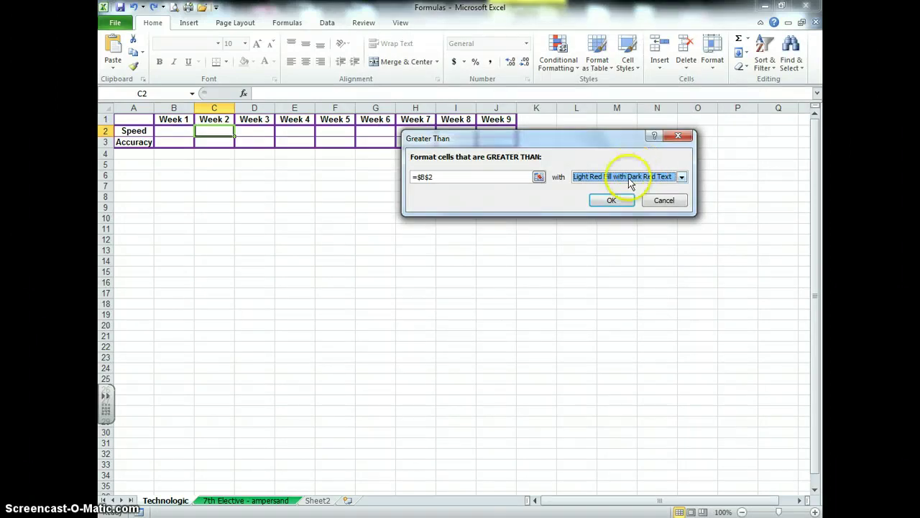
{"action": "left_click", "coordinate": [625, 176]}
{"action": "left_click", "coordinate": [605, 207]}
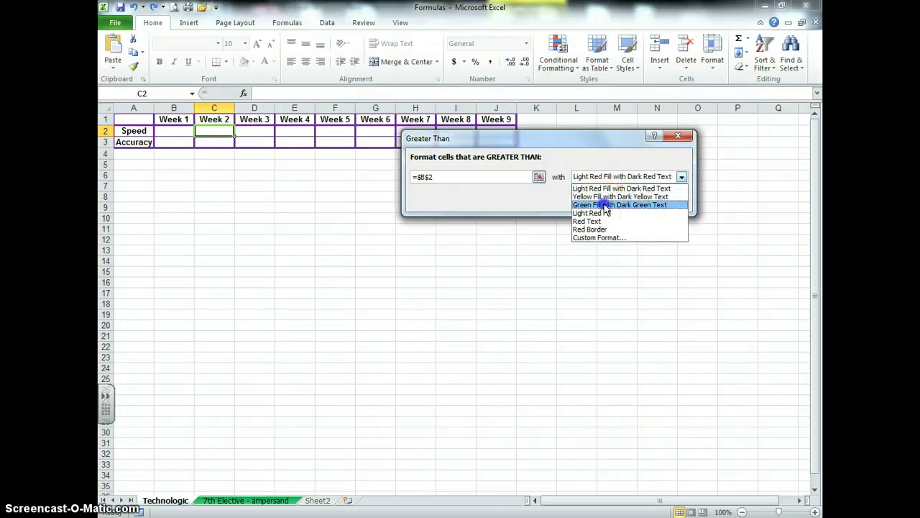
{"action": "left_click", "coordinate": [611, 201]}
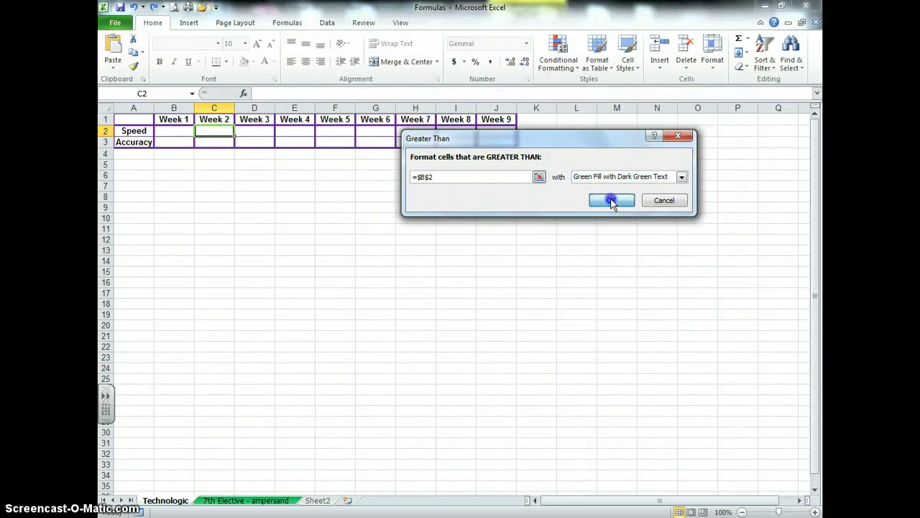
Step: Fill the Speed cell's conditional formatting from D2 across row 2 through Week 9 in J2
{"action": "left_click", "coordinate": [246, 135]}
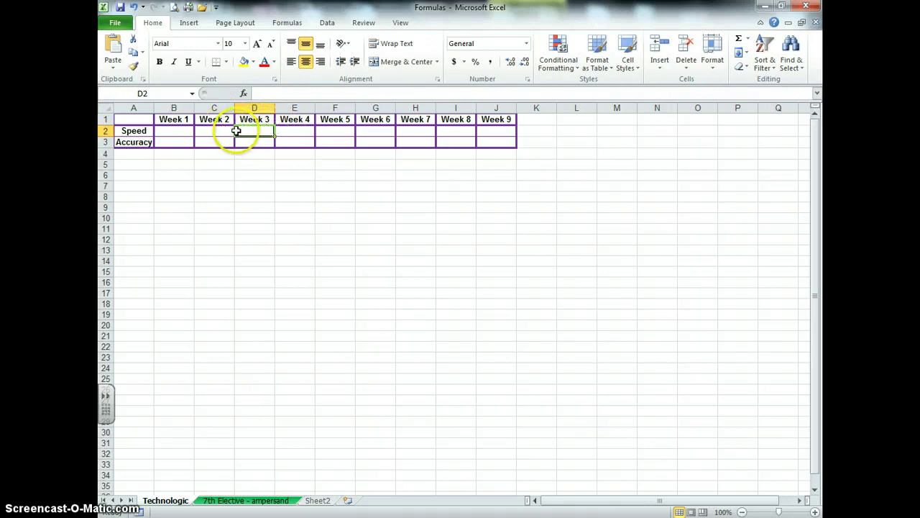
{"action": "left_click", "coordinate": [274, 135]}
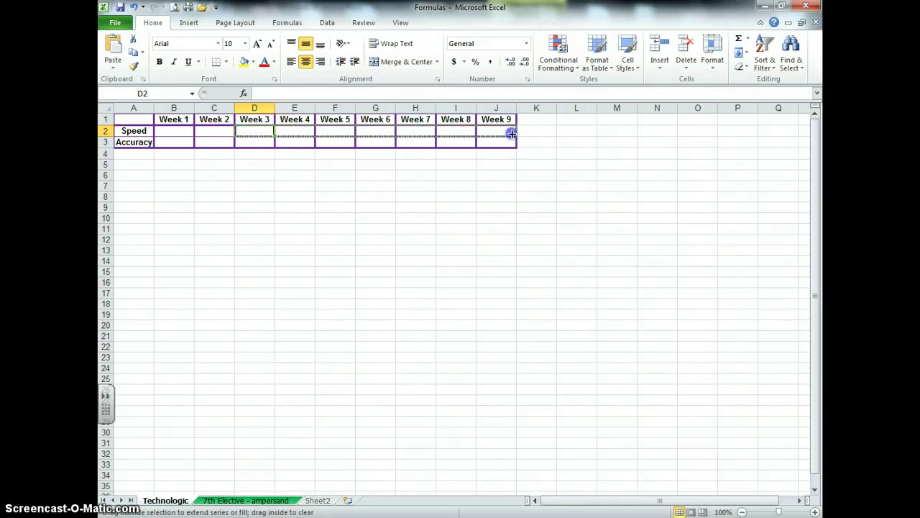
{"action": "left_click_drag", "start_coordinate": [511, 133], "coordinate": [512, 136]}
Step: Enter the speeds 20, 30, 40 and 50 for Weeks 2 through 5 in C2:F2
{"action": "left_click", "coordinate": [207, 132]}
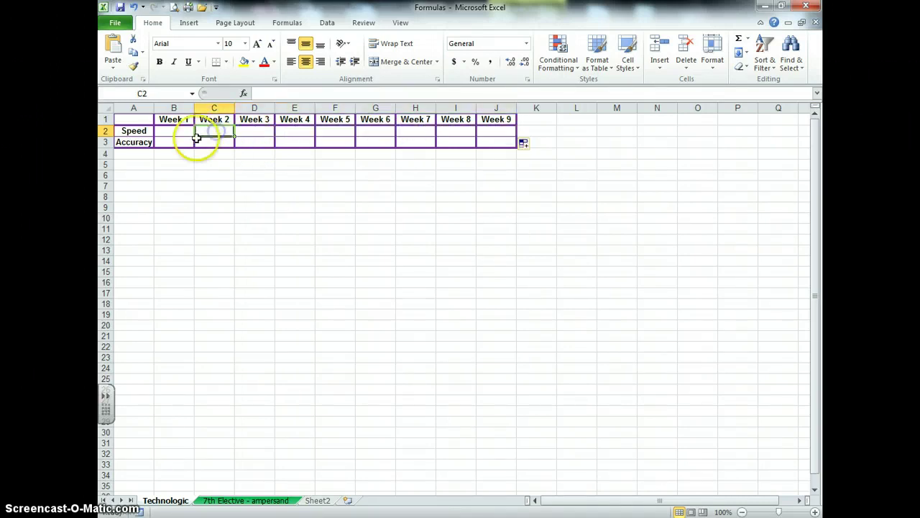
{"action": "type", "text": "20"}
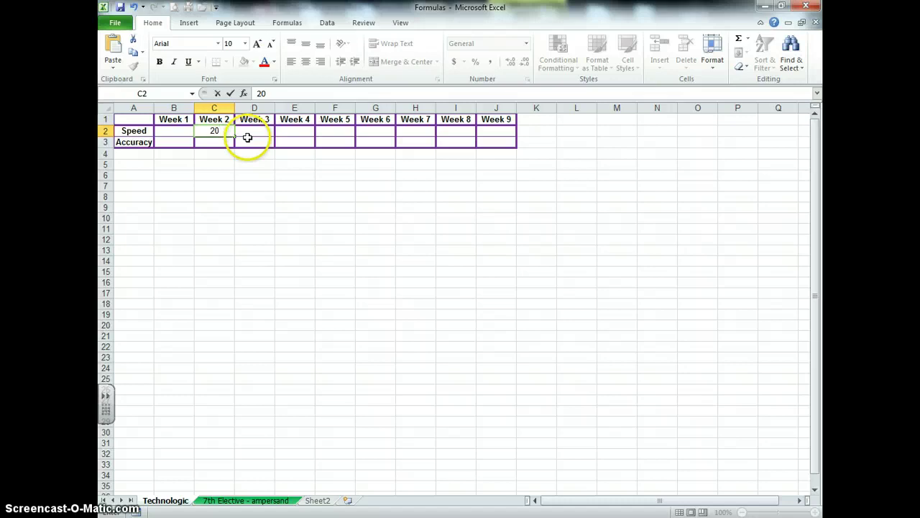
{"action": "key", "text": "Return"}
{"action": "left_click", "coordinate": [255, 132]}
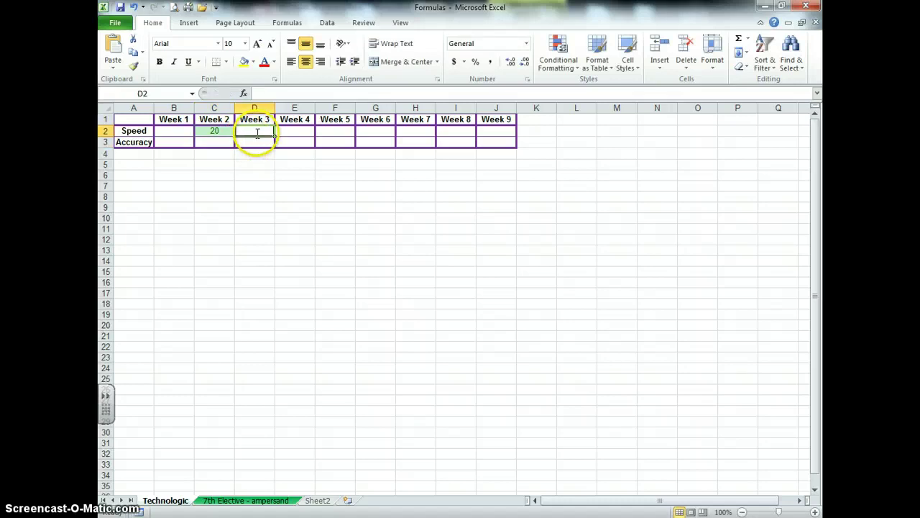
{"action": "type", "text": "30"}
{"action": "key", "text": "Return"}
{"action": "left_click", "coordinate": [299, 131]}
{"action": "type", "text": "40"}
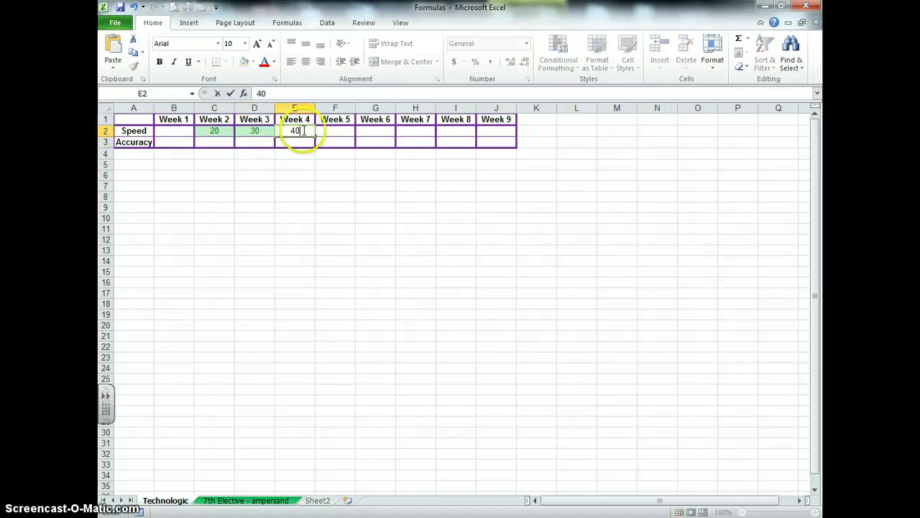
{"action": "key", "text": "Return"}
{"action": "left_click", "coordinate": [350, 135]}
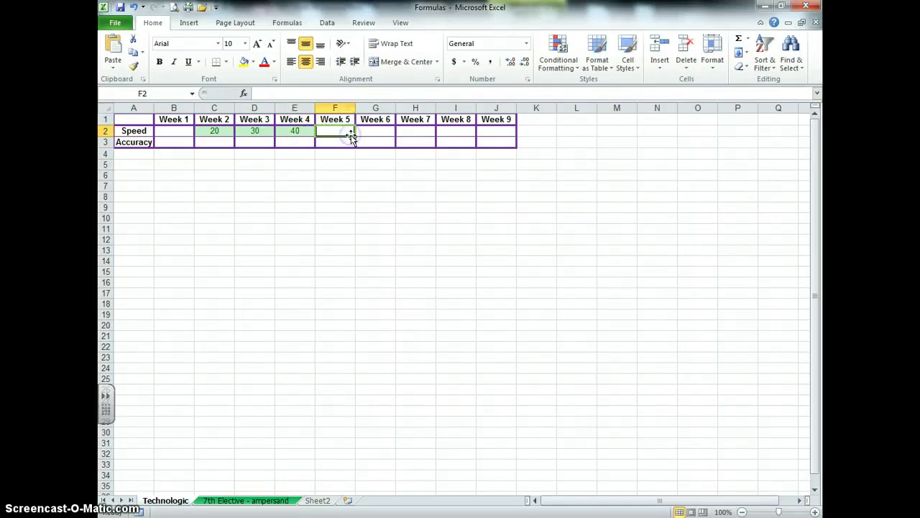
{"action": "type", "text": "50"}
{"action": "key", "text": "Return"}
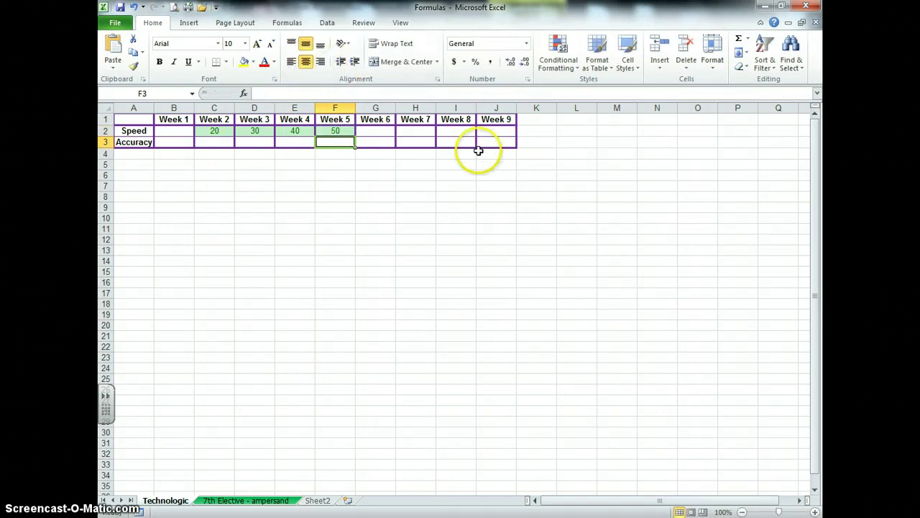
{"action": "left_click", "coordinate": [375, 229]}
{"action": "left_click", "coordinate": [327, 238]}
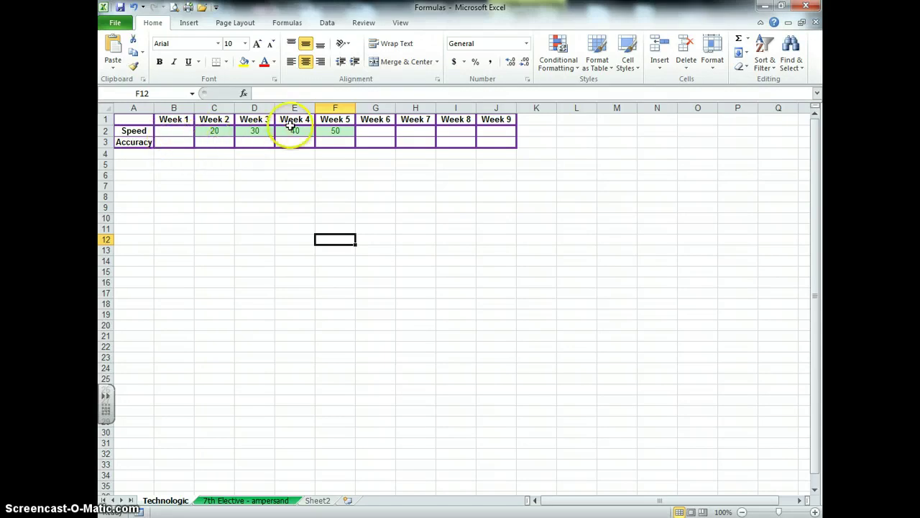
Step: Add a Less Than 90 conditional format to the Accuracy cells B3:J3, using Light Red Fill with Dark Red Text
{"action": "left_click", "coordinate": [166, 142]}
{"action": "left_click_drag", "start_coordinate": [211, 142], "coordinate": [507, 139]}
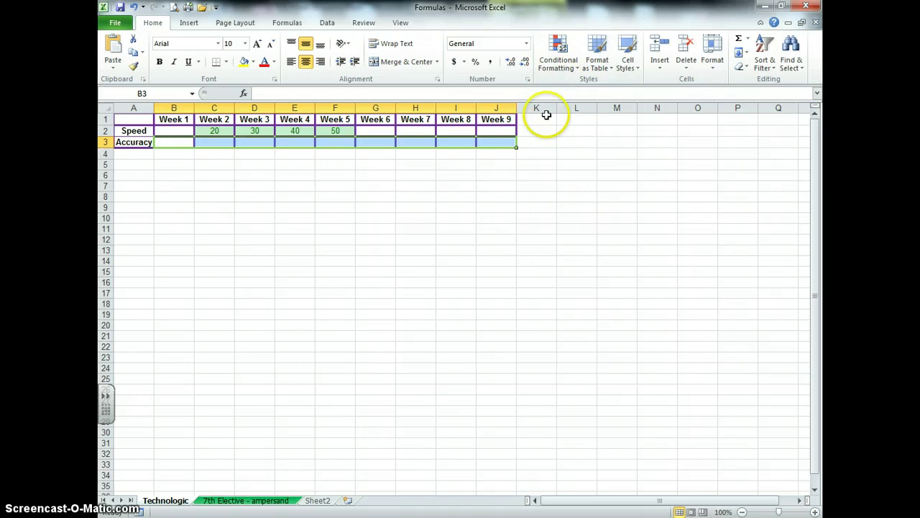
{"action": "left_click", "coordinate": [560, 63]}
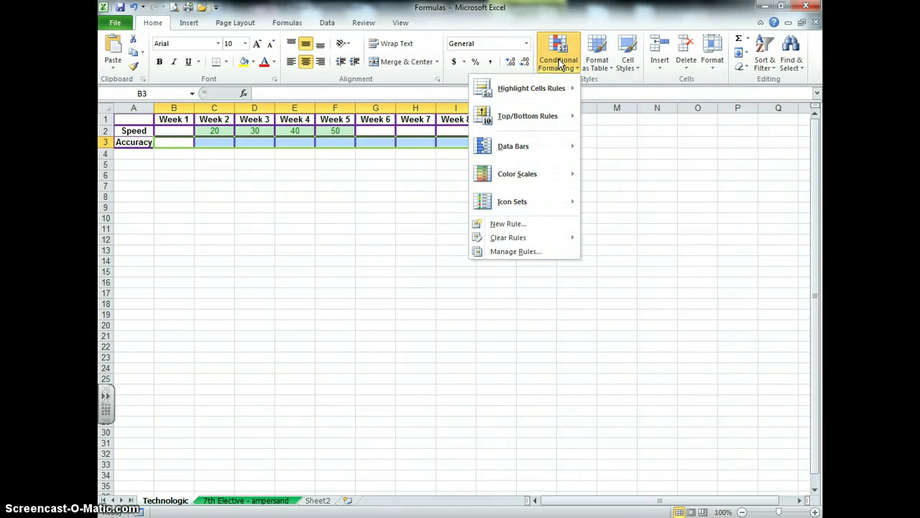
{"action": "mouse_move", "coordinate": [555, 98]}
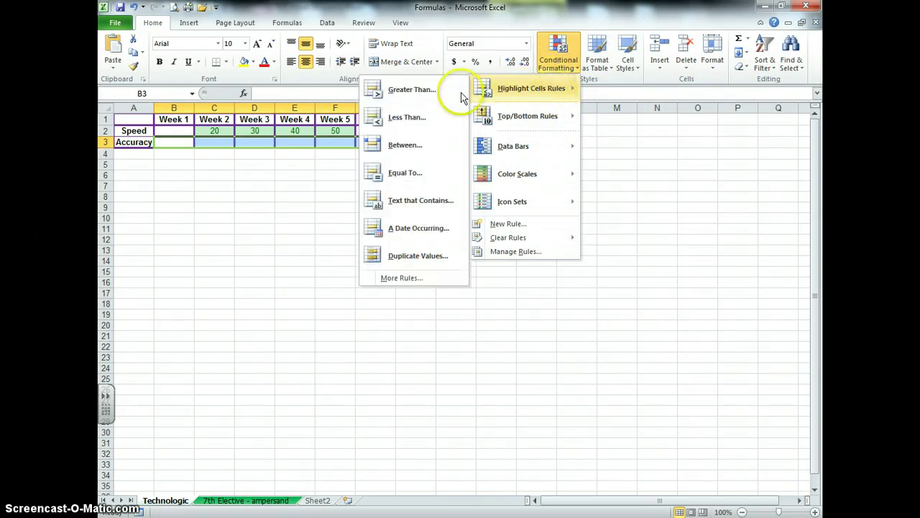
{"action": "left_click", "coordinate": [405, 123]}
{"action": "left_click", "coordinate": [406, 126]}
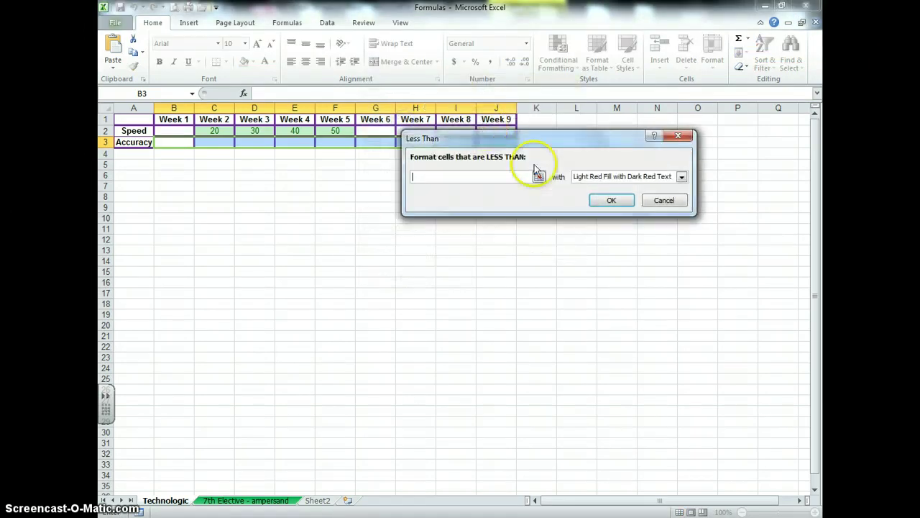
{"action": "type", "text": "90"}
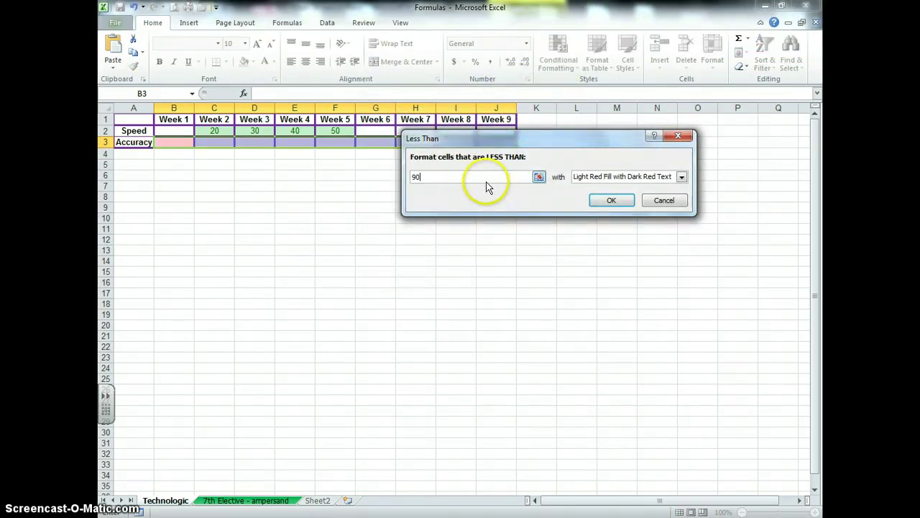
{"action": "left_click", "coordinate": [629, 178]}
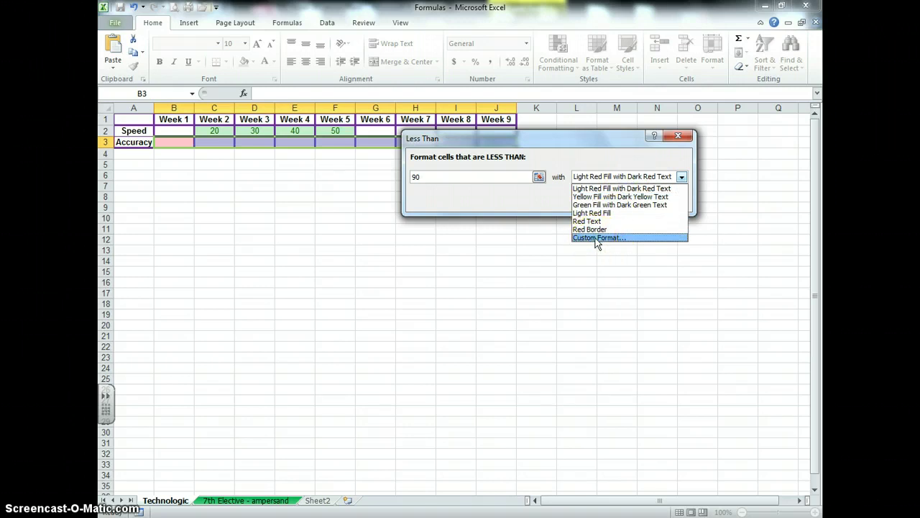
{"action": "left_click", "coordinate": [532, 205]}
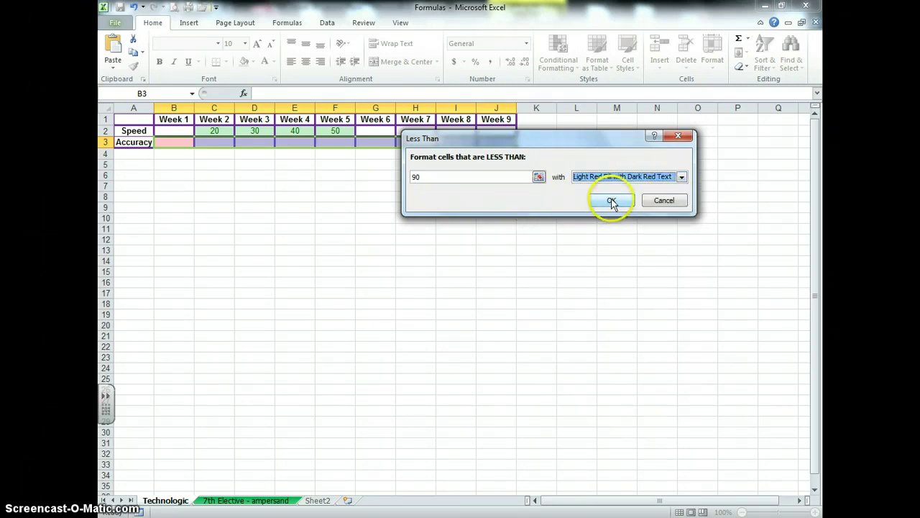
{"action": "left_click", "coordinate": [610, 199]}
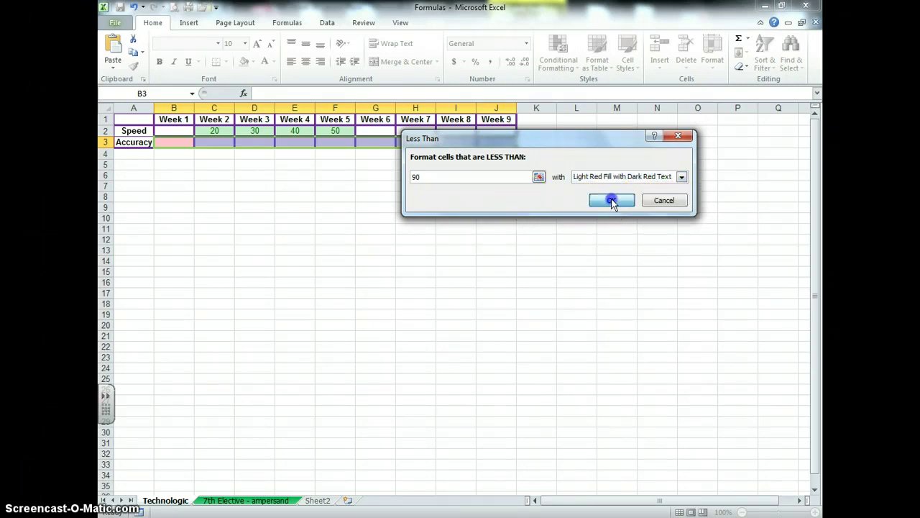
{"action": "left_click", "coordinate": [290, 187]}
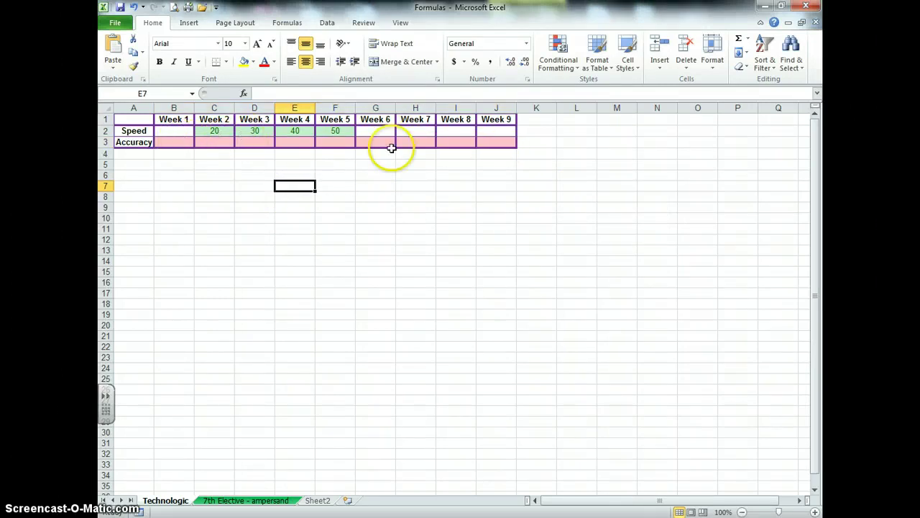
Step: Enter 90 as the Week 1 accuracy in B3
{"action": "left_click", "coordinate": [180, 141]}
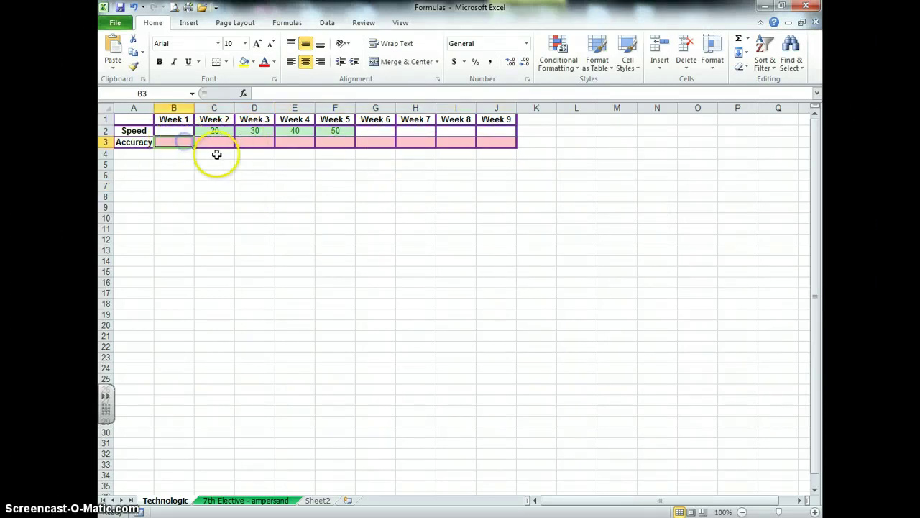
{"action": "type", "text": "90"}
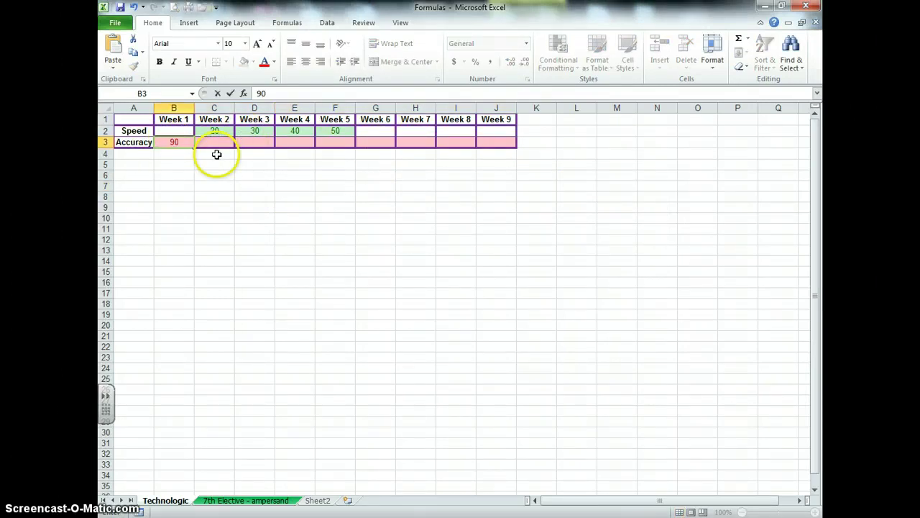
{"action": "key", "text": "Return"}
{"action": "left_click", "coordinate": [206, 229]}
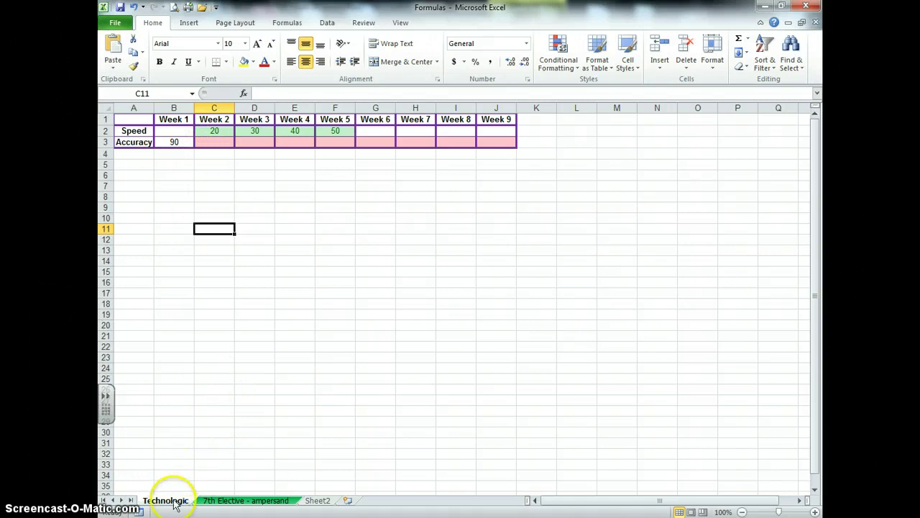
Step: Delete Sheet2 from the workbook and confirm the deletion
{"action": "left_click", "coordinate": [322, 503]}
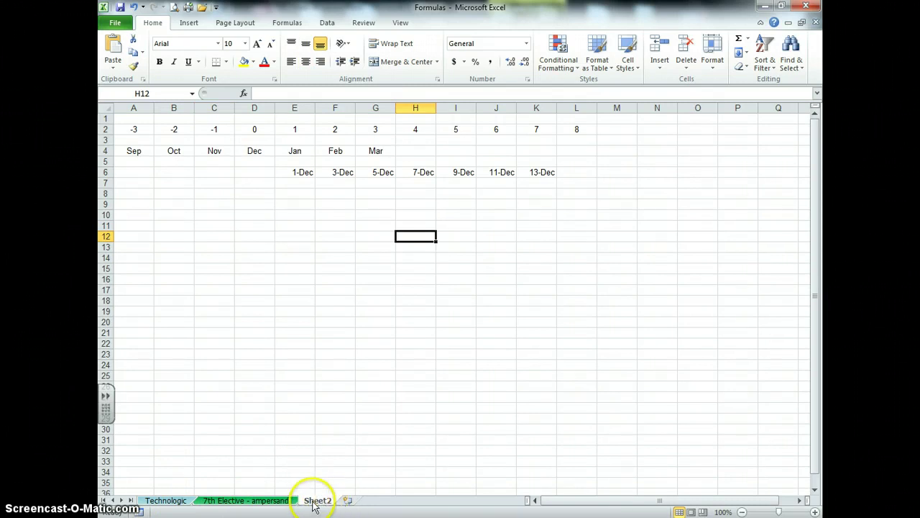
{"action": "right_click", "coordinate": [320, 504]}
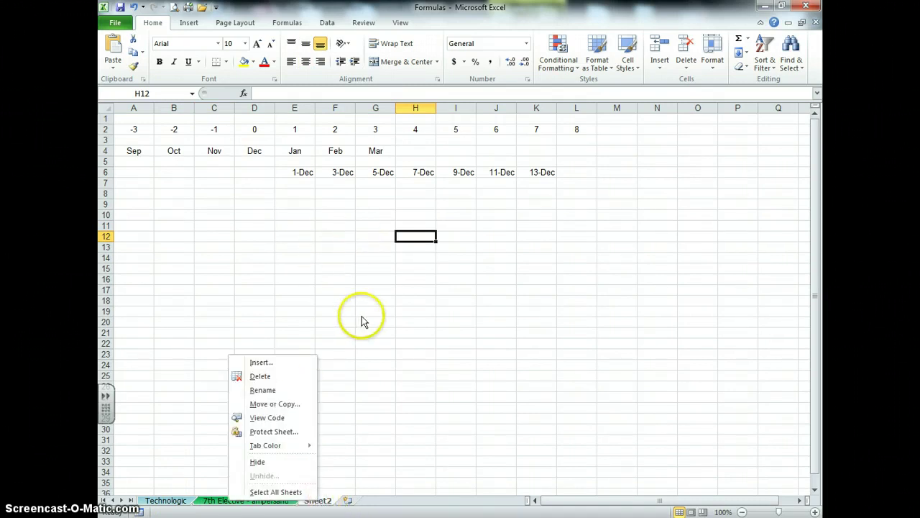
{"action": "right_click", "coordinate": [320, 505]}
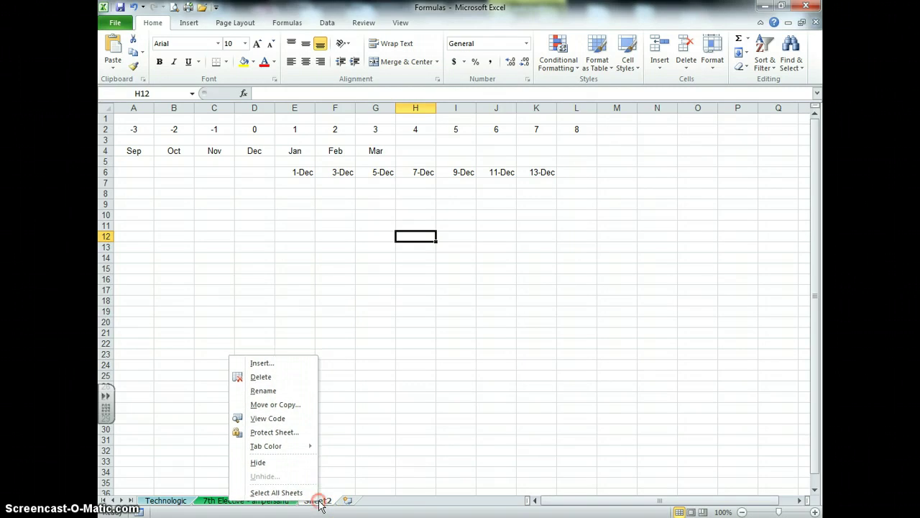
{"action": "left_click", "coordinate": [276, 378]}
{"action": "left_click", "coordinate": [431, 296]}
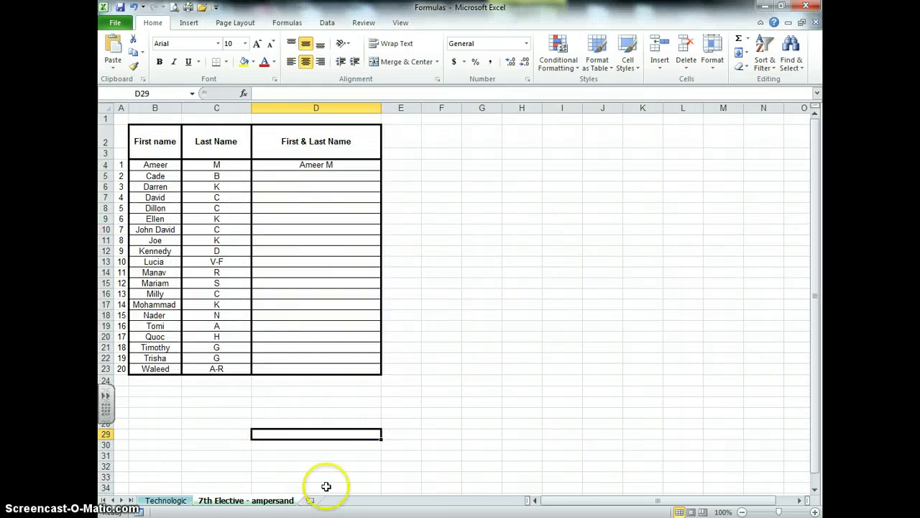
{"action": "left_click", "coordinate": [165, 500]}
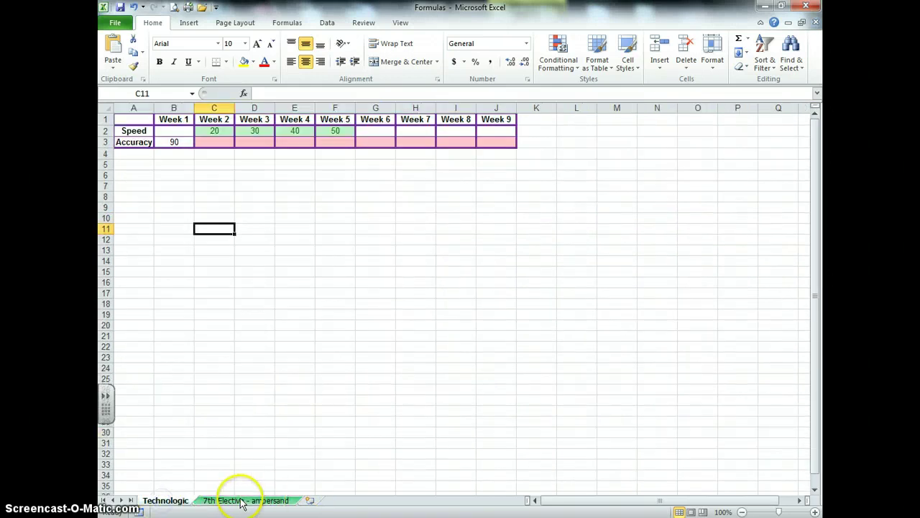
{"action": "left_click", "coordinate": [267, 502]}
{"action": "left_click", "coordinate": [165, 500]}
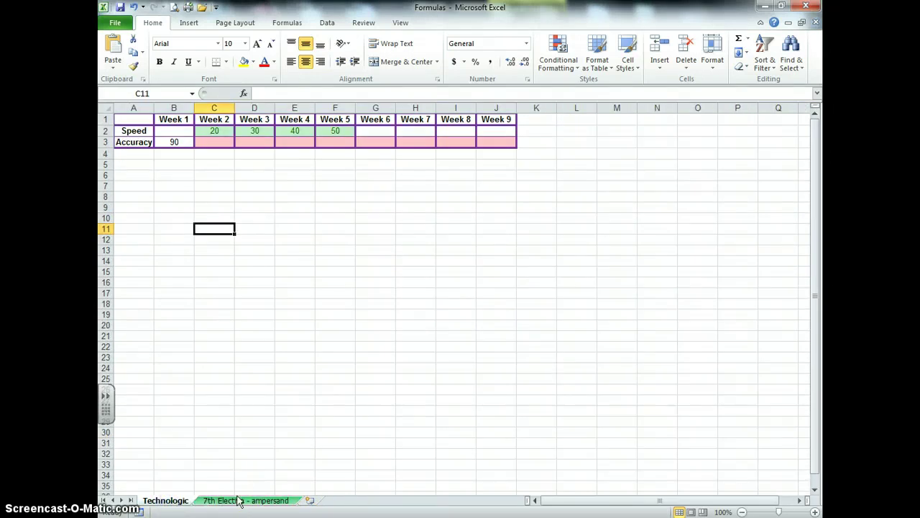
Step: Apply a custom green tab color to the 7th Elective - ampersand sheet, adjusting the shade's brightness
{"action": "left_click", "coordinate": [240, 501]}
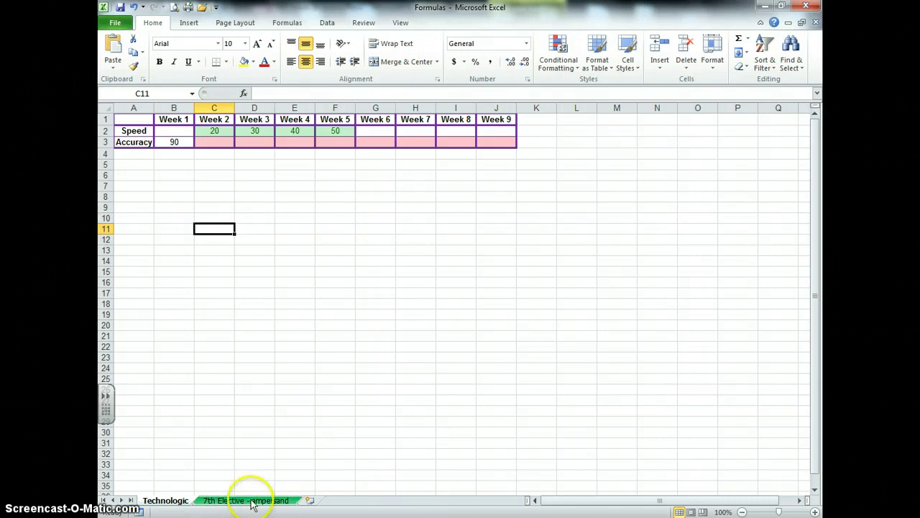
{"action": "right_click", "coordinate": [245, 503]}
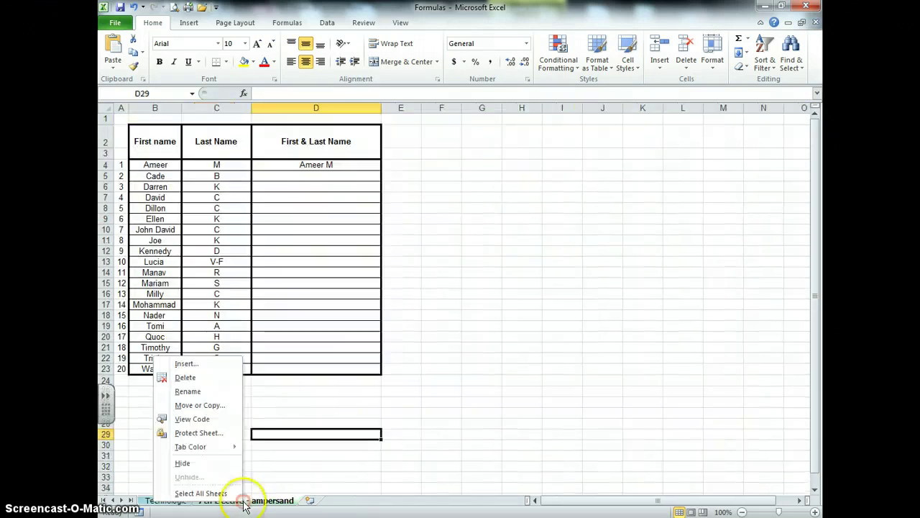
{"action": "mouse_move", "coordinate": [211, 453]}
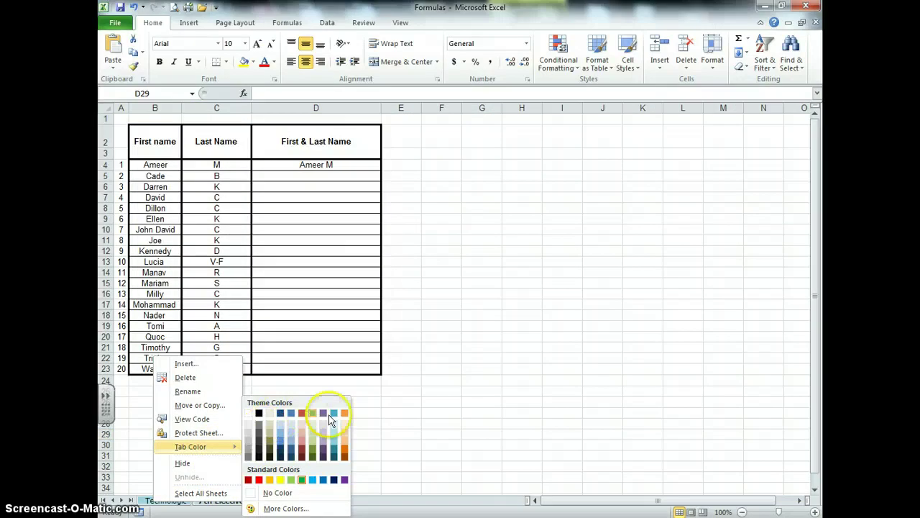
{"action": "left_click", "coordinate": [281, 509]}
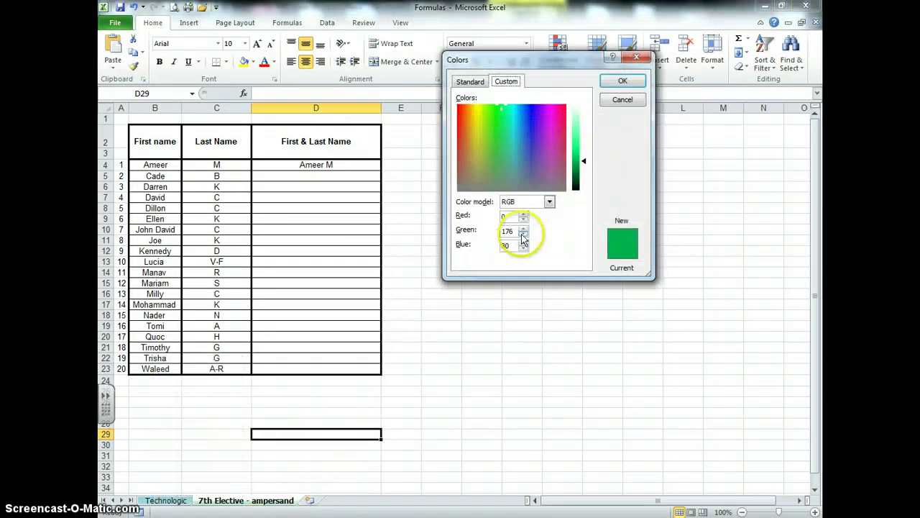
{"action": "mouse_move", "coordinate": [586, 170]}
{"action": "left_mouse_down"}
{"action": "mouse_move", "coordinate": [583, 140]}
{"action": "mouse_move", "coordinate": [586, 170]}
{"action": "left_mouse_up"}
{"action": "left_click", "coordinate": [623, 84]}
{"action": "left_click", "coordinate": [453, 411]}
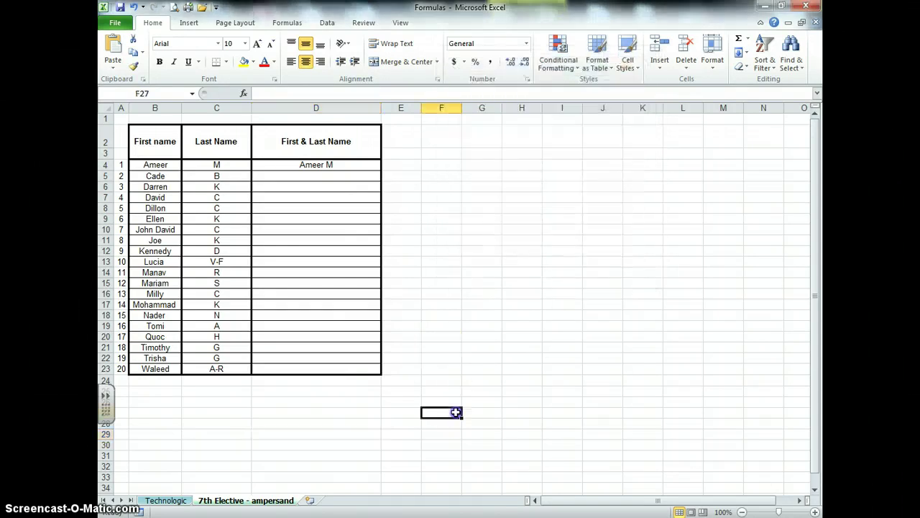